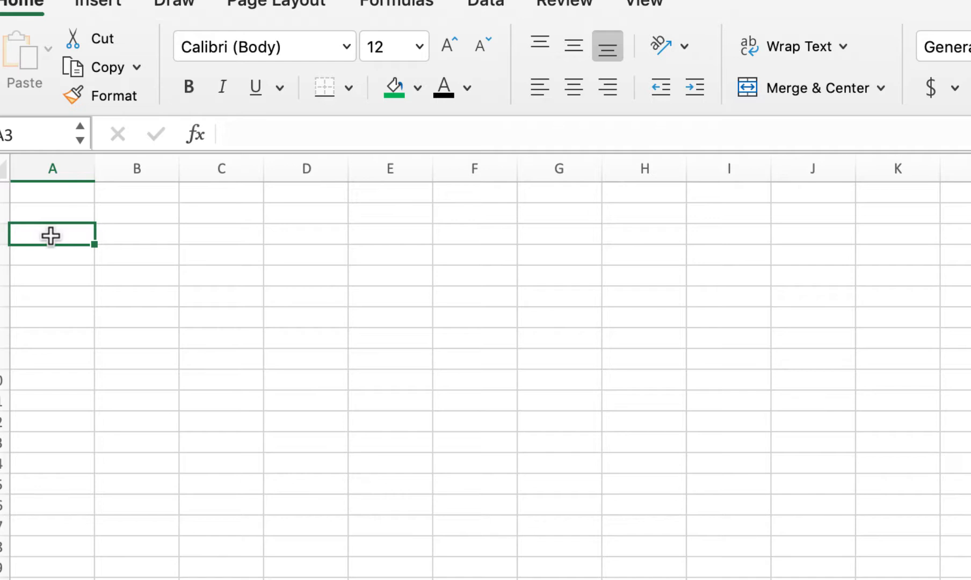
# Enter the heading "Account Titles" in cell A3 and widen column A so the heading fits
pyautogui.write('Accoun')
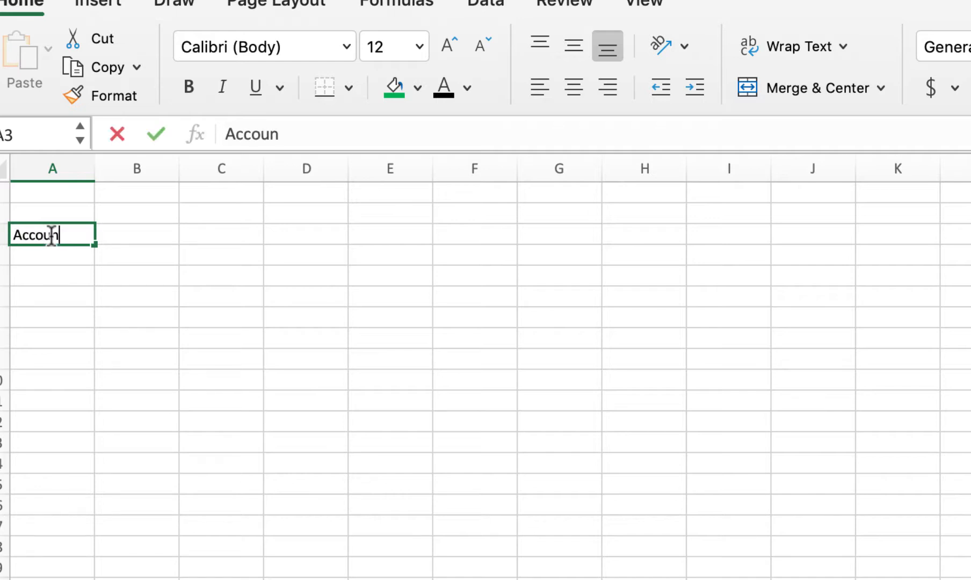
pyautogui.write('t Titles')
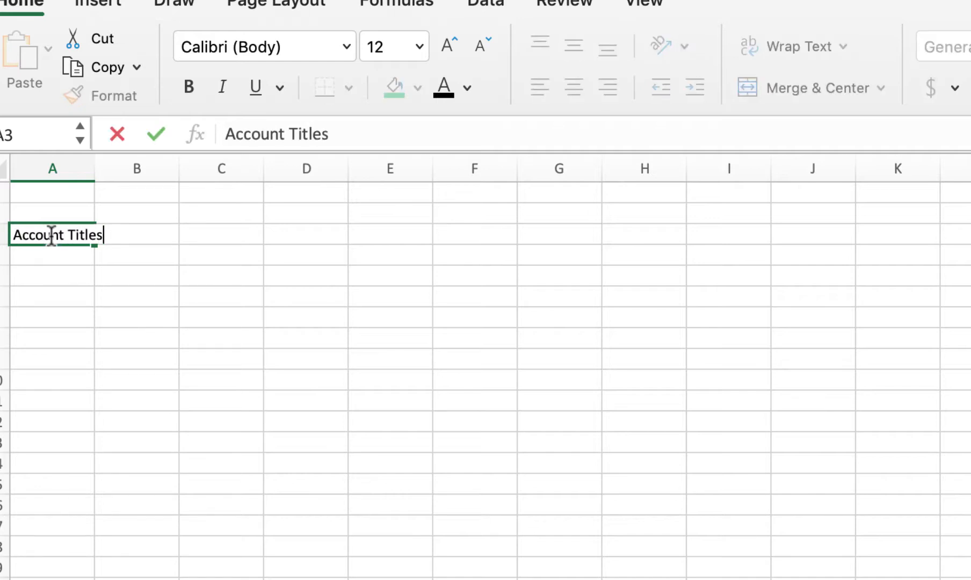
pyautogui.press('Tab')
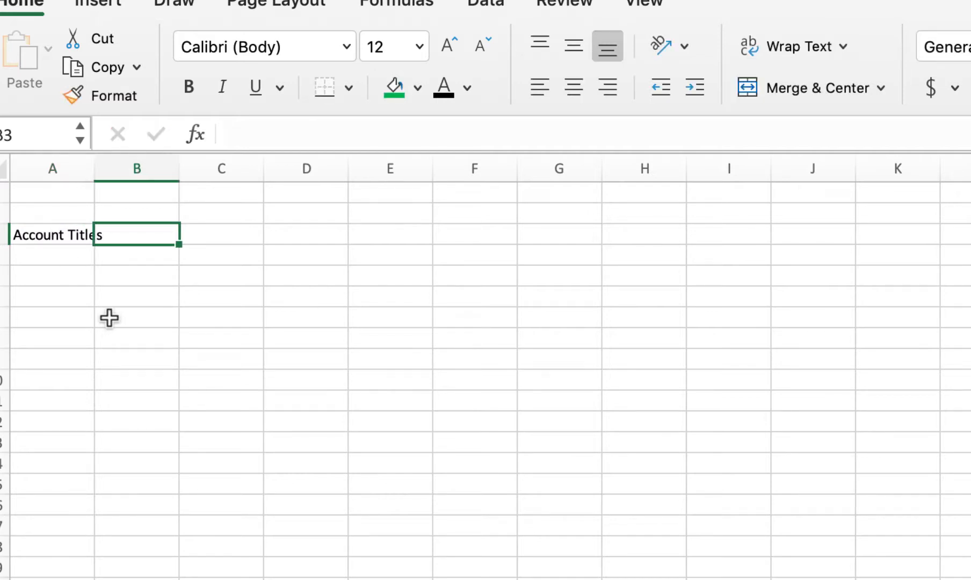
pyautogui.click(78, 271)
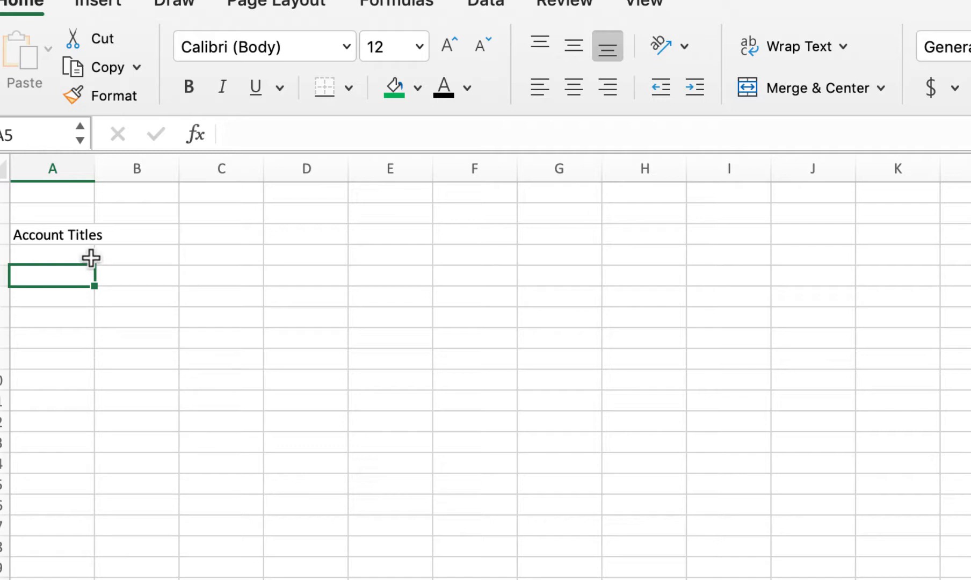
pyautogui.moveTo(95, 172); pyautogui.dragTo(140, 172)
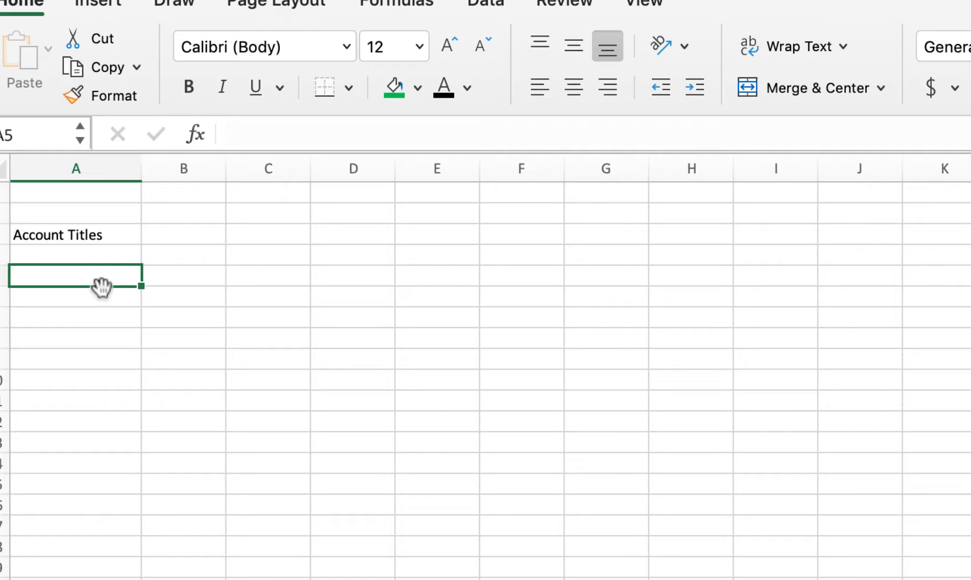
# Add a bottom border to the Account Titles heading in A3
pyautogui.click(72, 234)
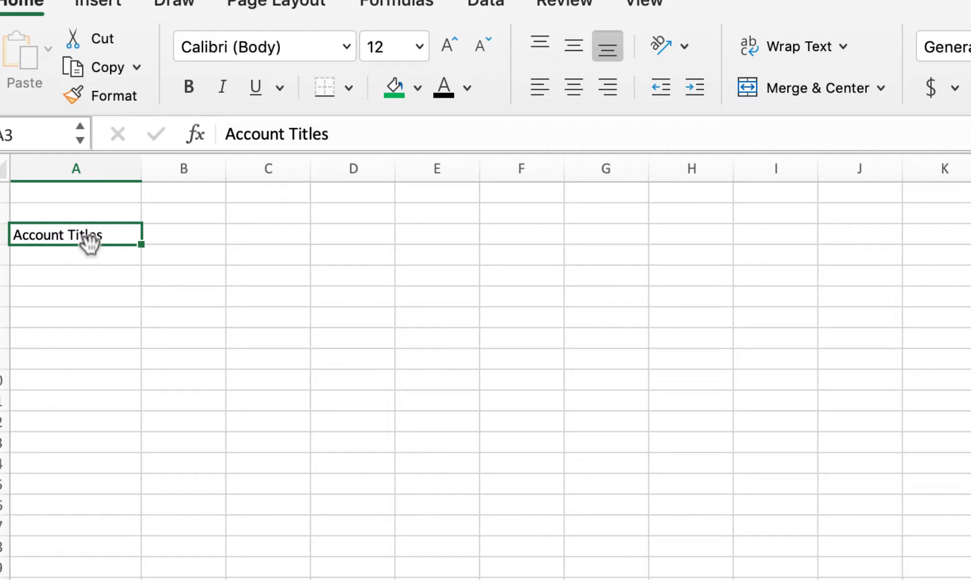
pyautogui.click(320, 91)
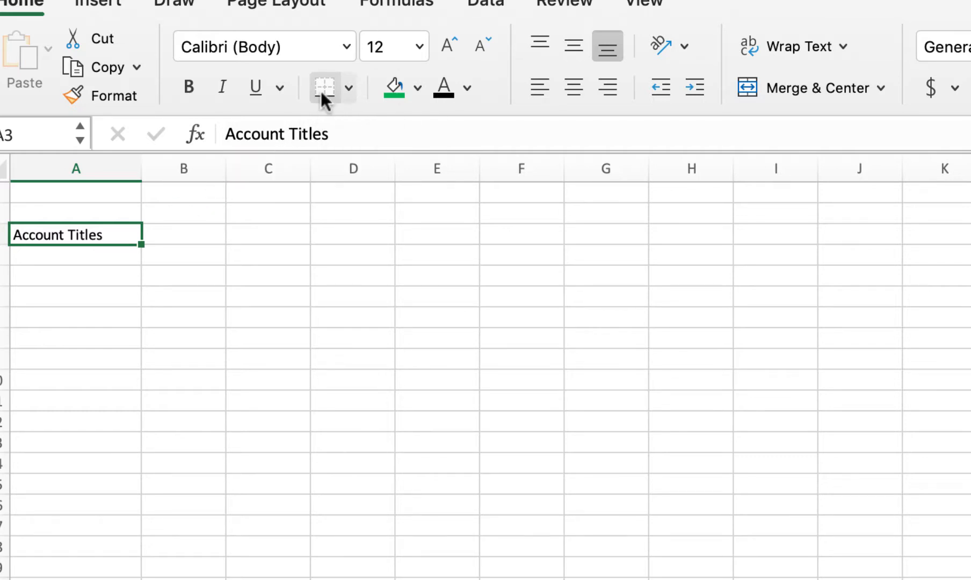
pyautogui.click(194, 233)
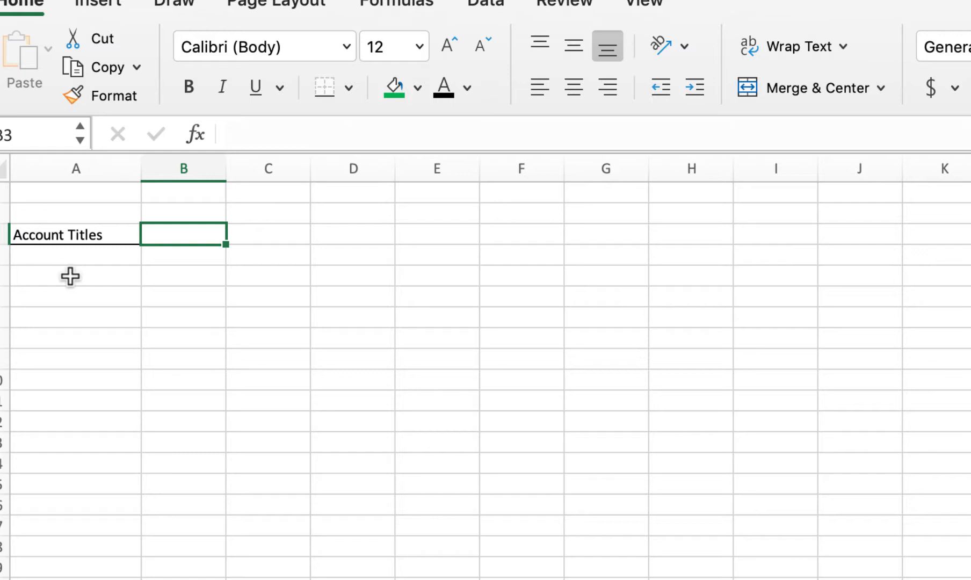
# Merge and center cells B2:C2 and enter the heading "Trail Balance" in the merged cell
pyautogui.click(173, 210)
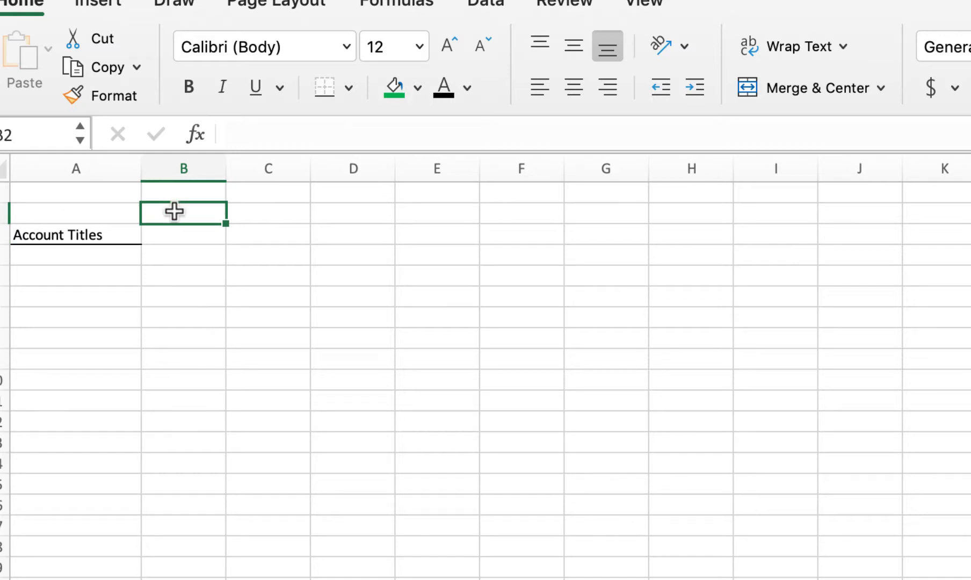
pyautogui.moveTo(174, 210); pyautogui.dragTo(239, 211)
pyautogui.scroll(-1, 240, 211)
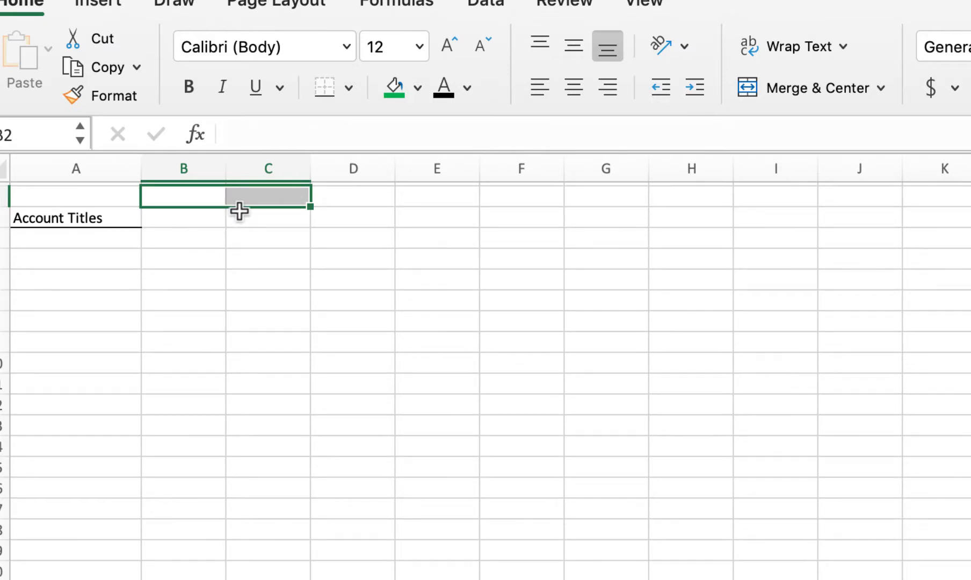
pyautogui.scroll(1, 240, 211)
pyautogui.click(820, 85)
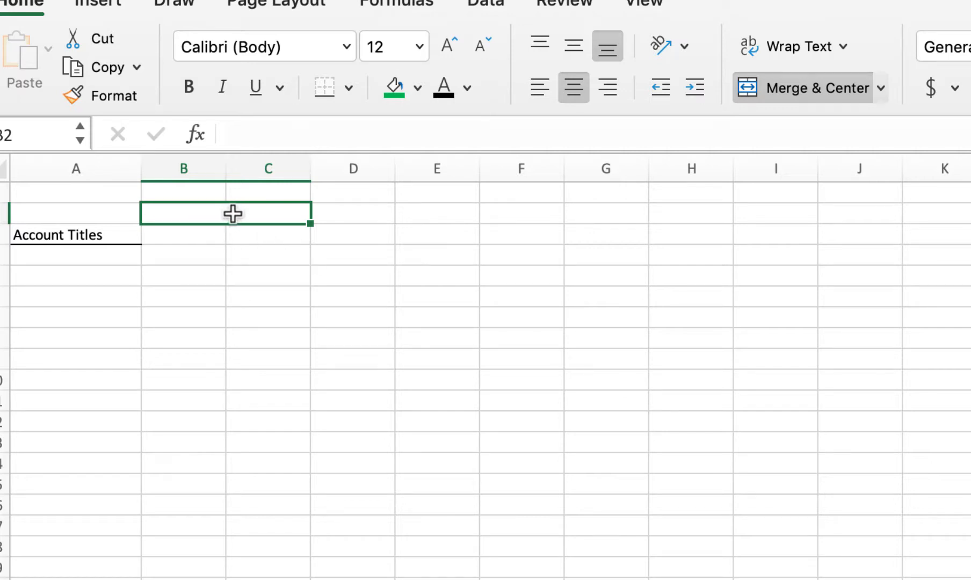
pyautogui.write('Trail ')
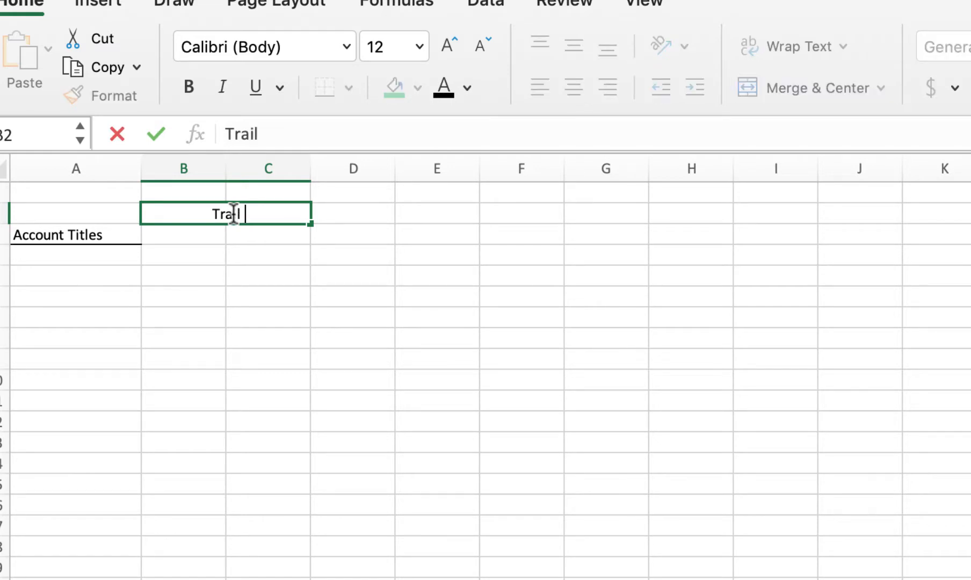
pyautogui.write('Balance')
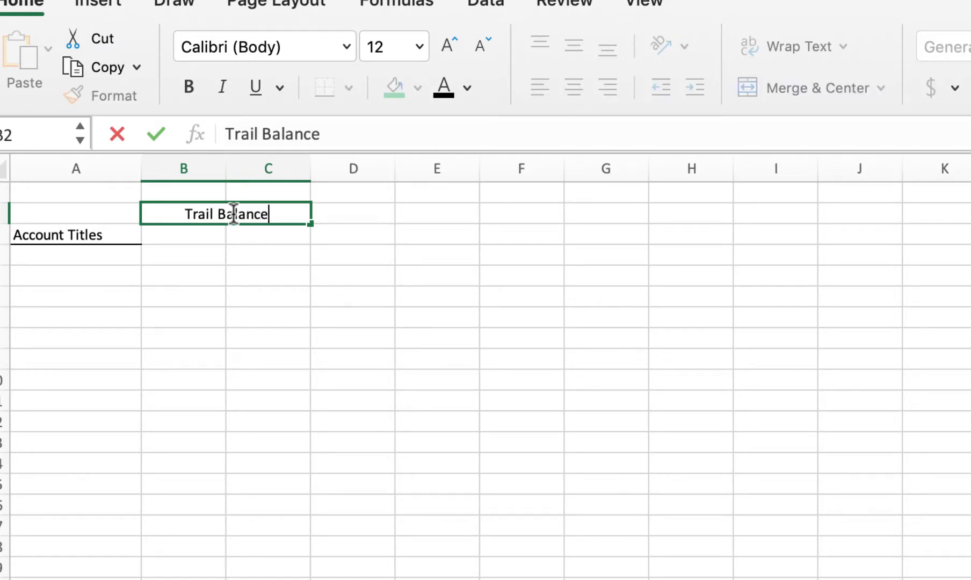
pyautogui.press('Return')
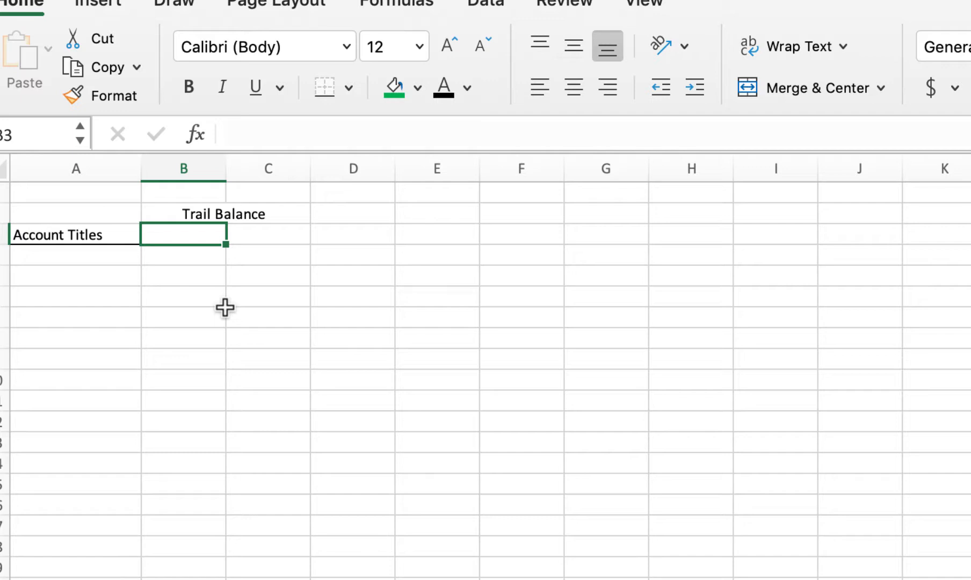
# Enter the subheadings "Dr." in B3 and "Cr." in C3 under Trail Balance
pyautogui.write('Dr.')
pyautogui.press('Tab')
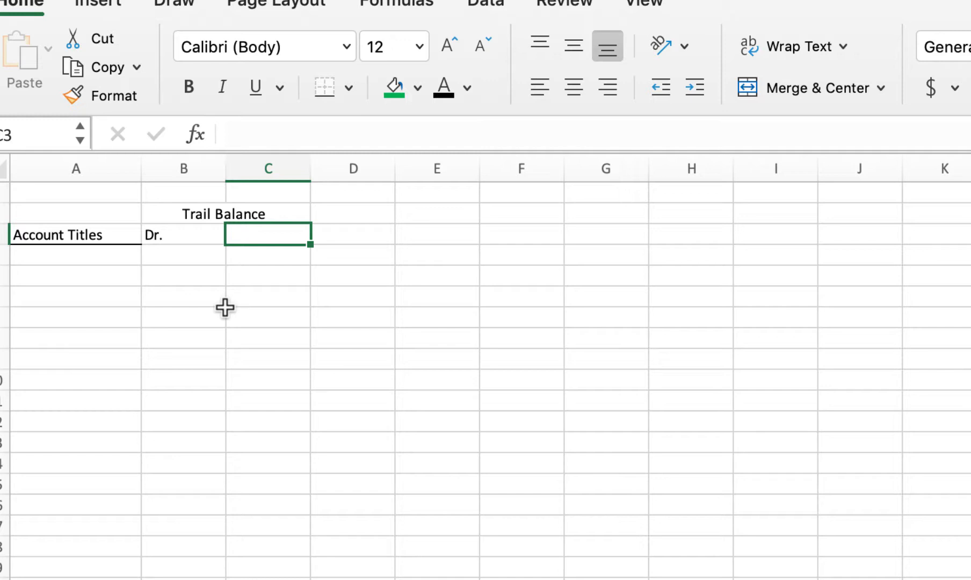
pyautogui.write('Cr.')
pyautogui.press('Tab')
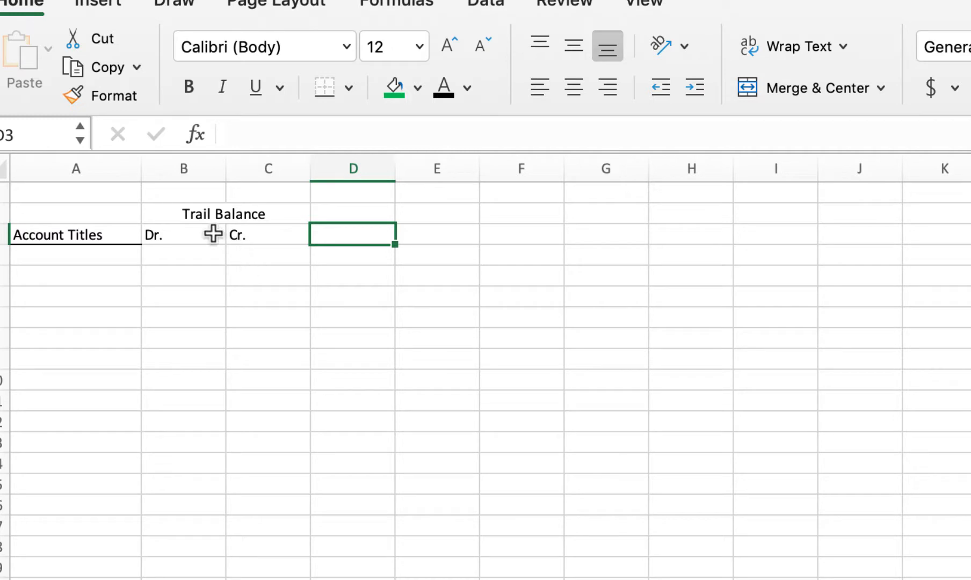
# Center the Dr. and Cr. subheadings in B3:C3 and add bottom borders to them and the Trail Balance heading
pyautogui.moveTo(193, 230); pyautogui.dragTo(240, 227)
pyautogui.scroll(-1, 240, 228)
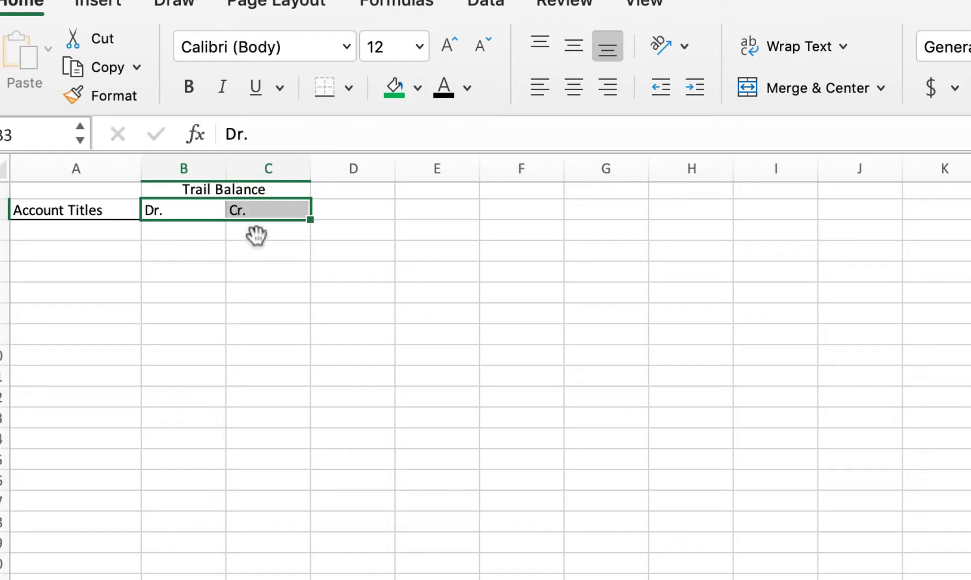
pyautogui.click(577, 86)
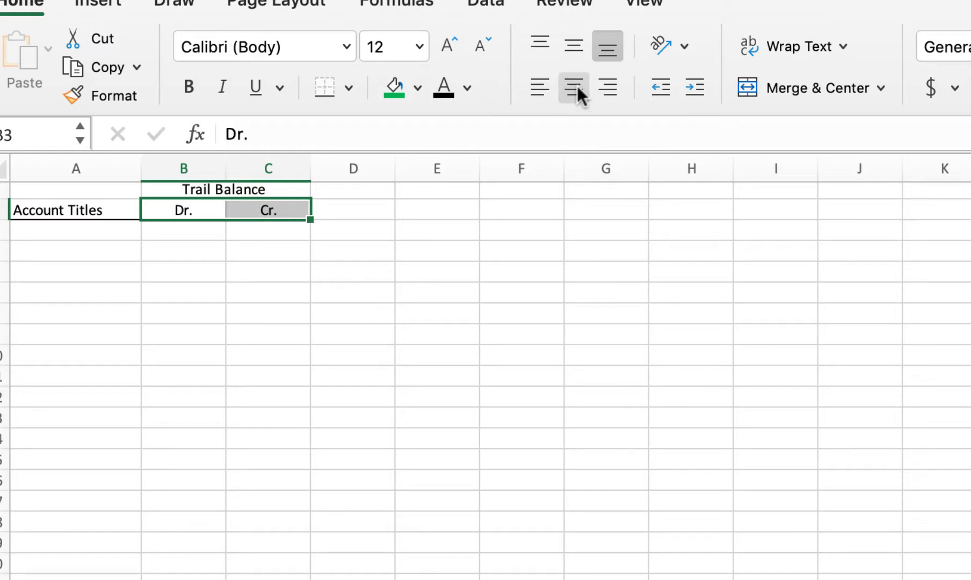
pyautogui.scroll(1, 343, 344)
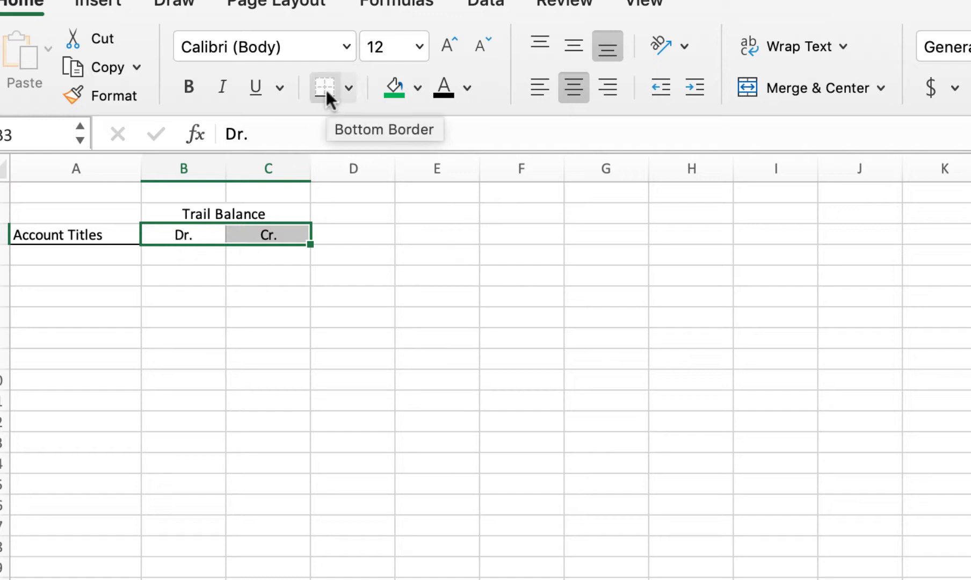
pyautogui.click(232, 215)
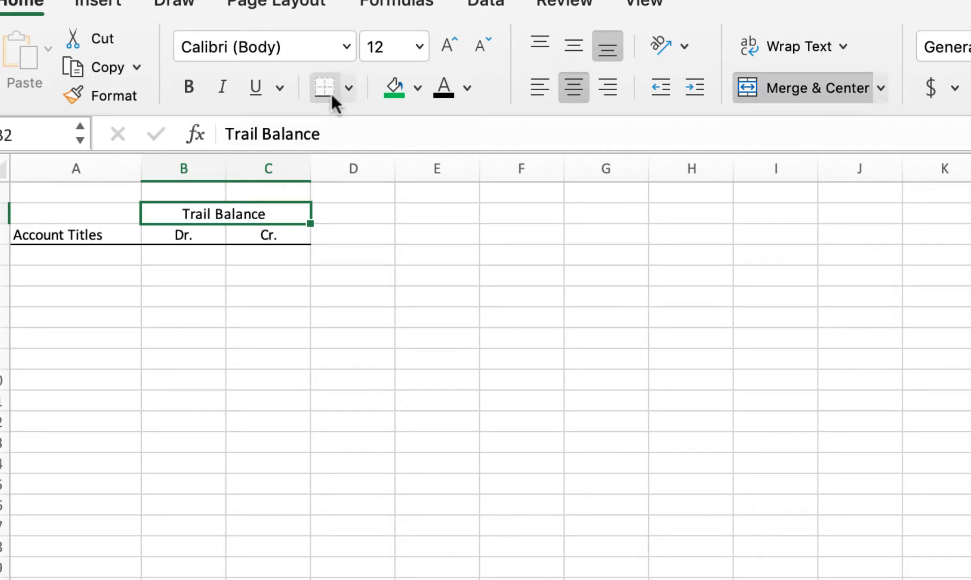
pyautogui.click(356, 227)
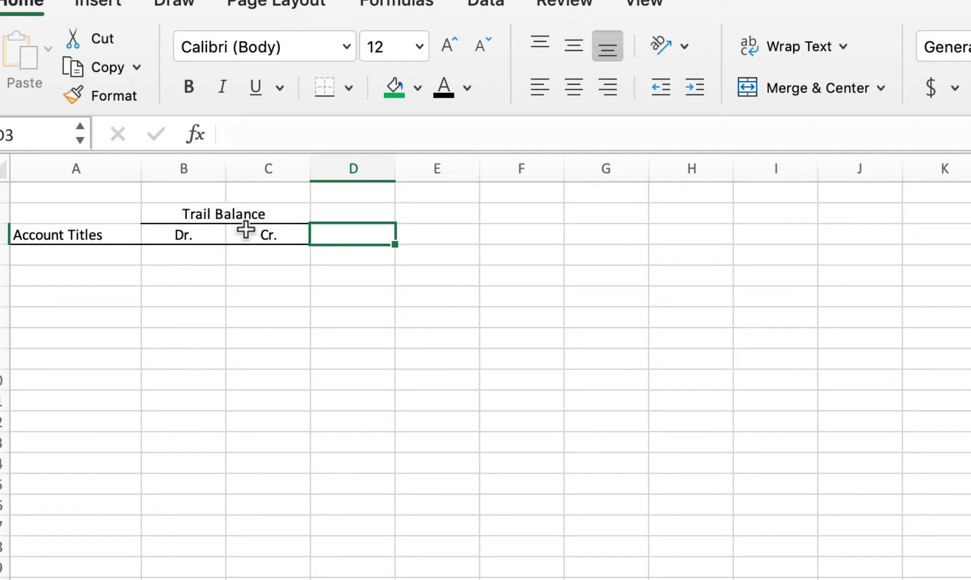
# Merge and center cells D2:E2 and enter the heading "Adjustments" in the merged cell
pyautogui.click(340, 214)
pyautogui.moveTo(341, 215); pyautogui.dragTo(416, 221)
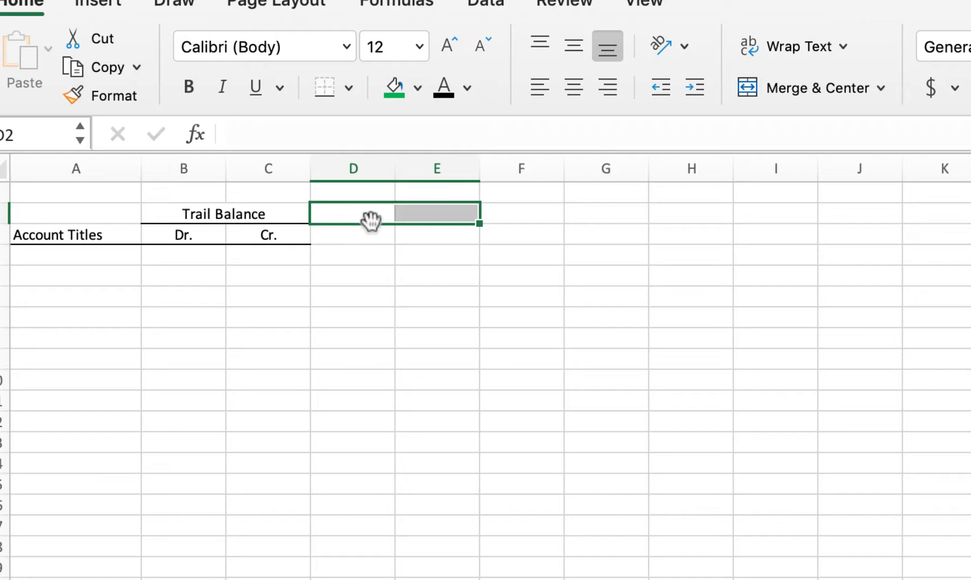
pyautogui.click(795, 81)
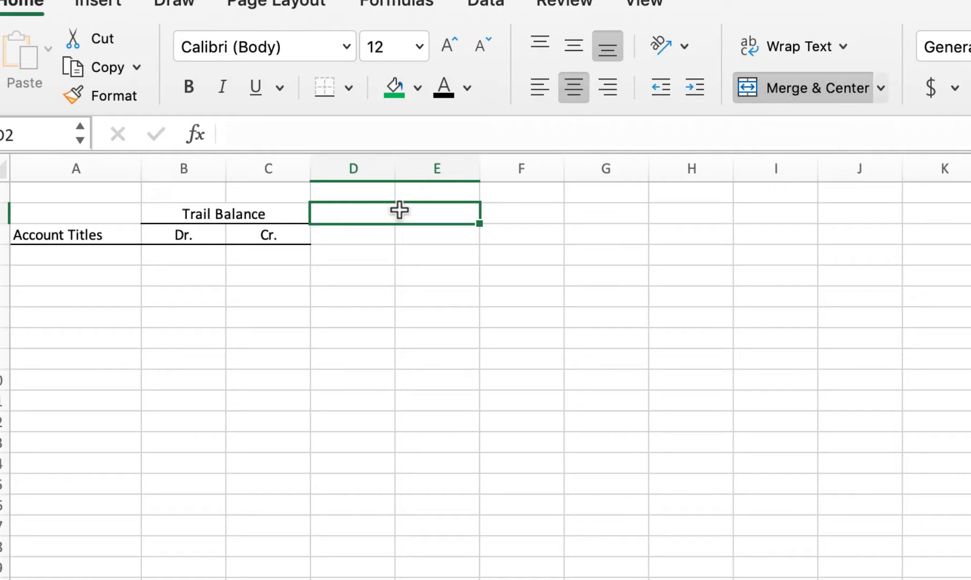
pyautogui.write('Adjust')
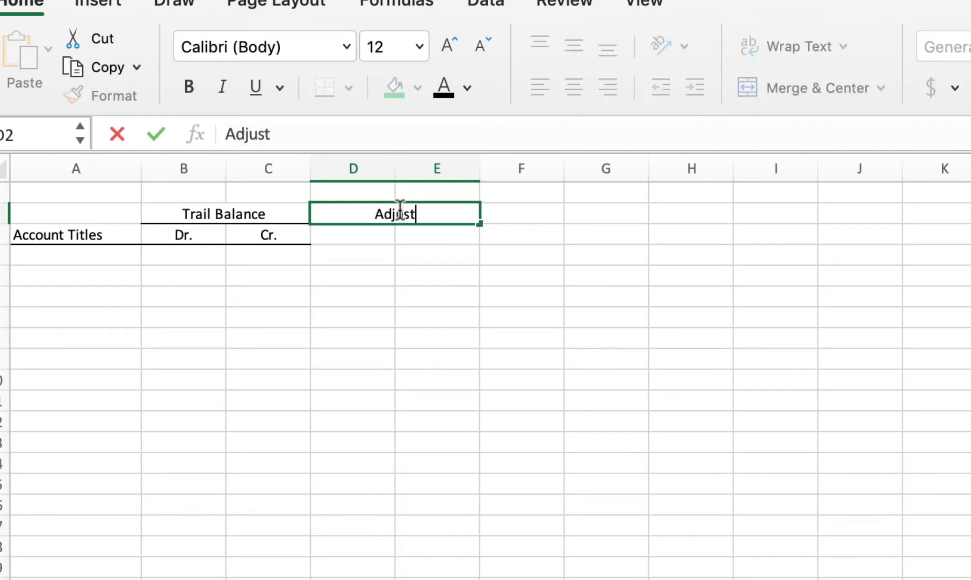
pyautogui.write('ments')
pyautogui.press('Return')
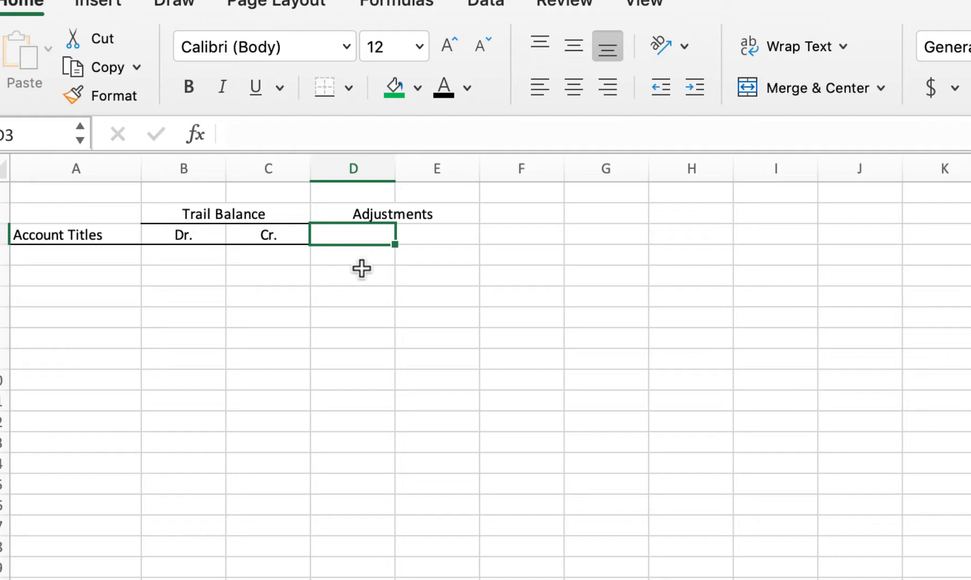
# Enter the subheadings "Dr." in D3 and "Cr." in E3 under Adjustments
pyautogui.write('Dr.')
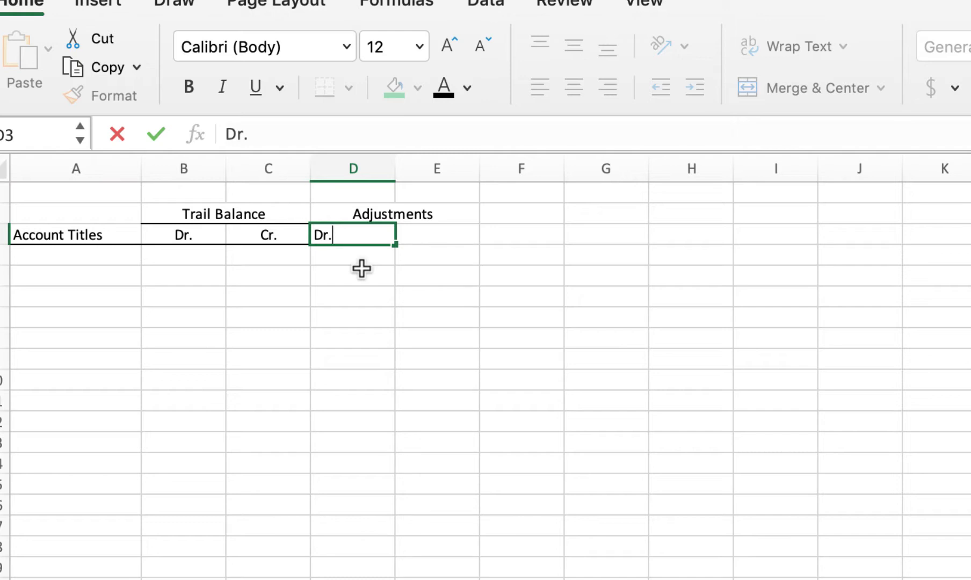
pyautogui.press('Tab')
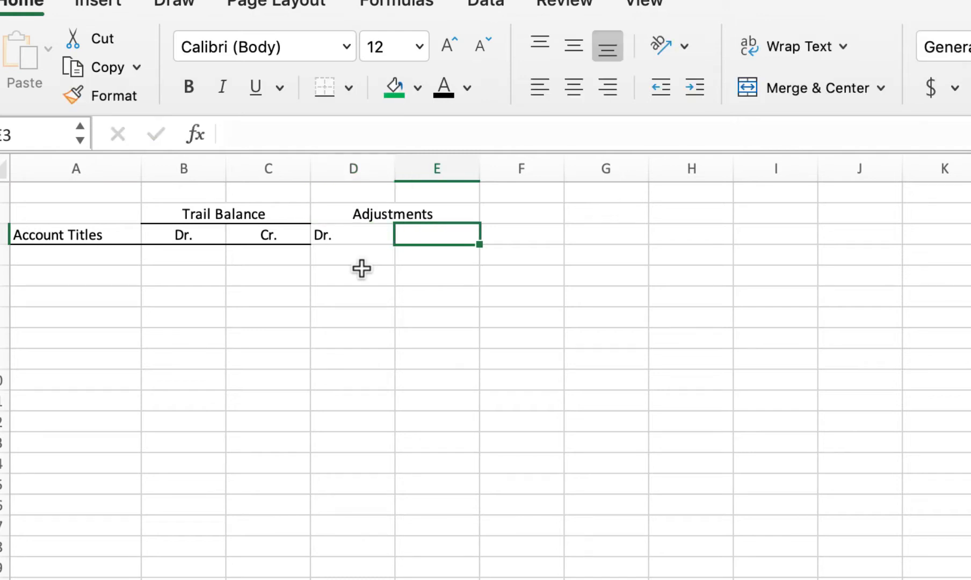
pyautogui.write('Cr.')
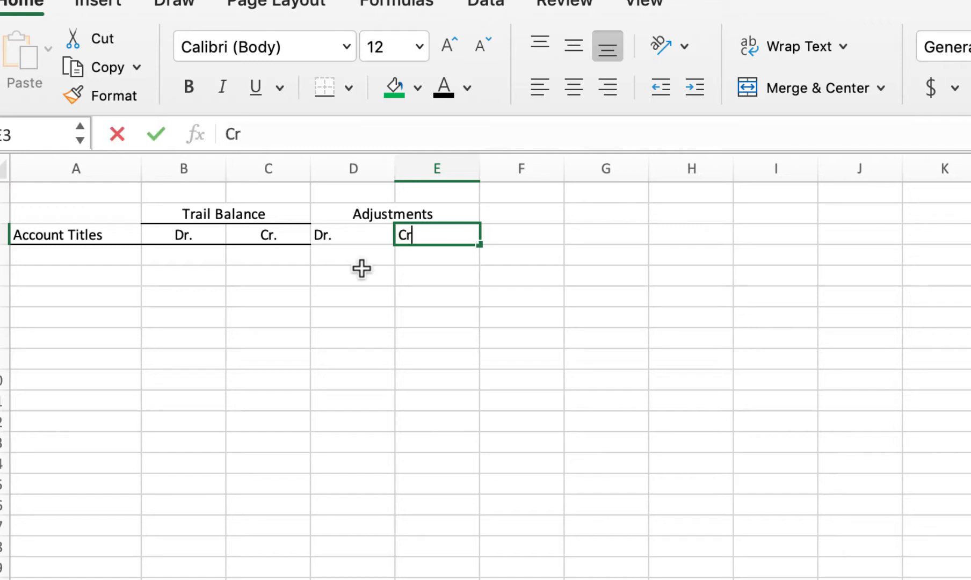
pyautogui.press('Tab')
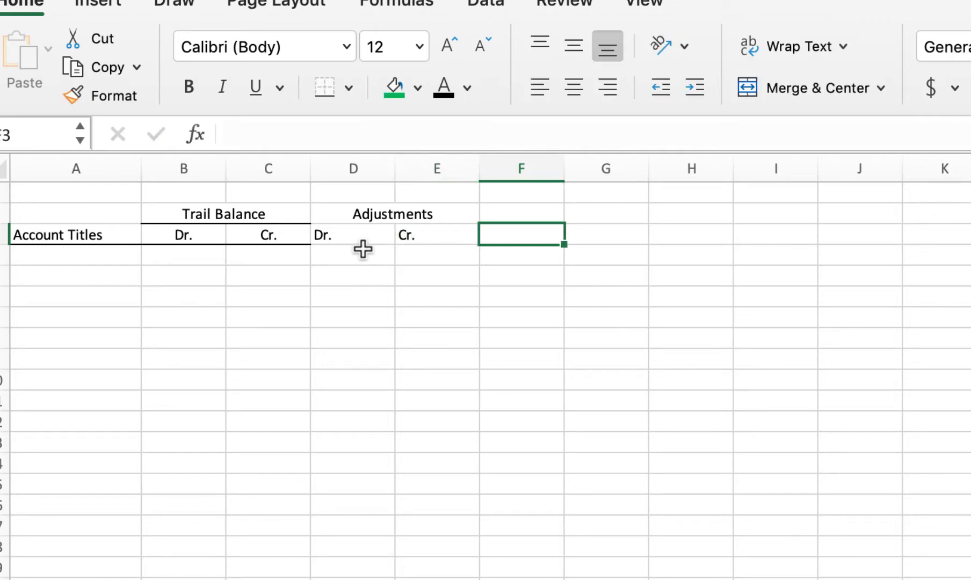
# Center the Dr. and Cr. subheadings in D3:E3 and add bottom borders to them and the Adjustments heading
pyautogui.moveTo(351, 242); pyautogui.dragTo(403, 237)
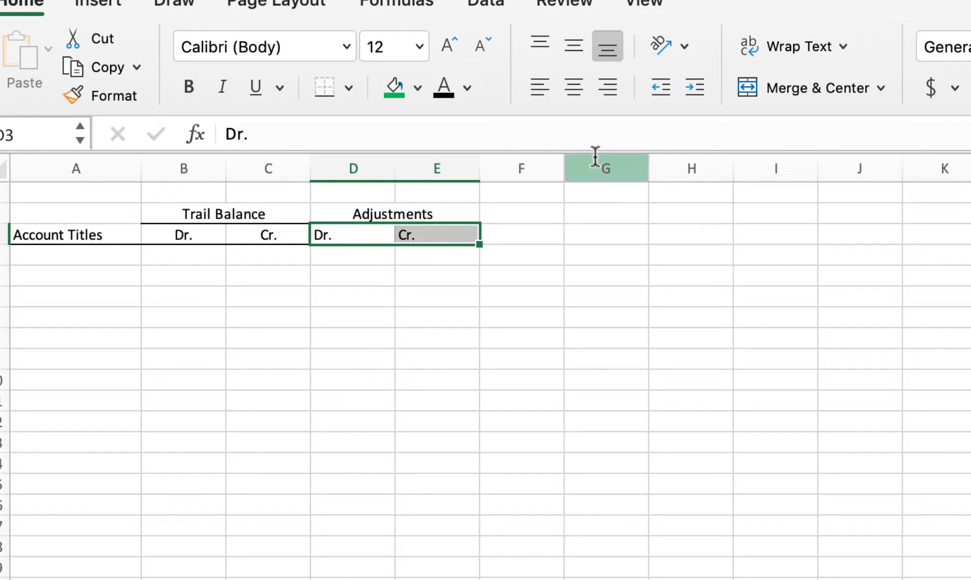
pyautogui.click(578, 85)
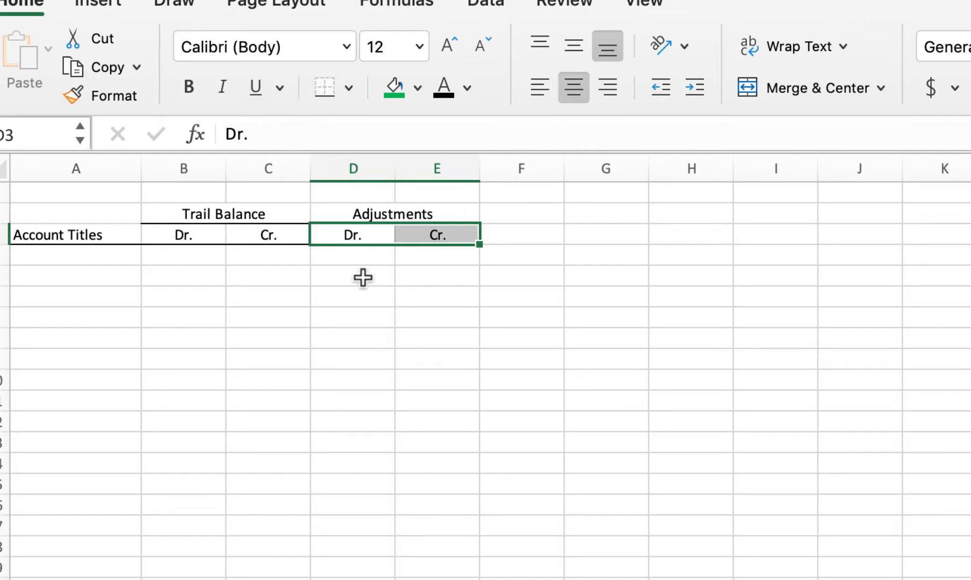
pyautogui.click(417, 214)
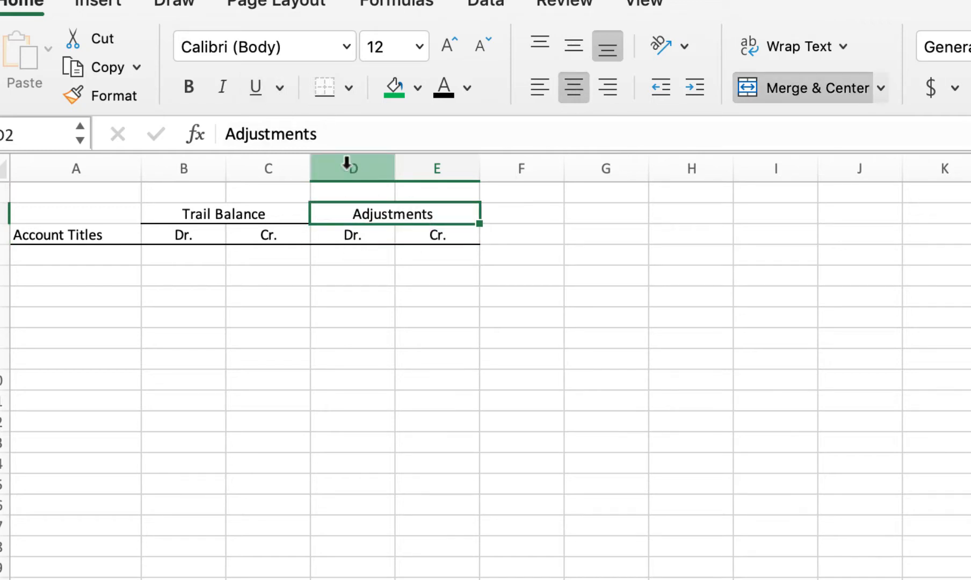
pyautogui.click(324, 87)
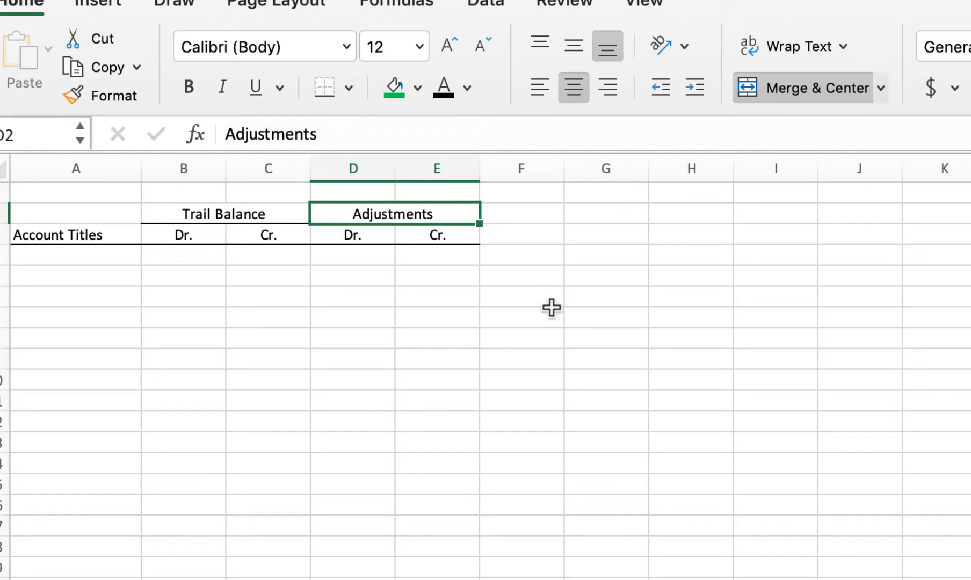
pyautogui.click(552, 302)
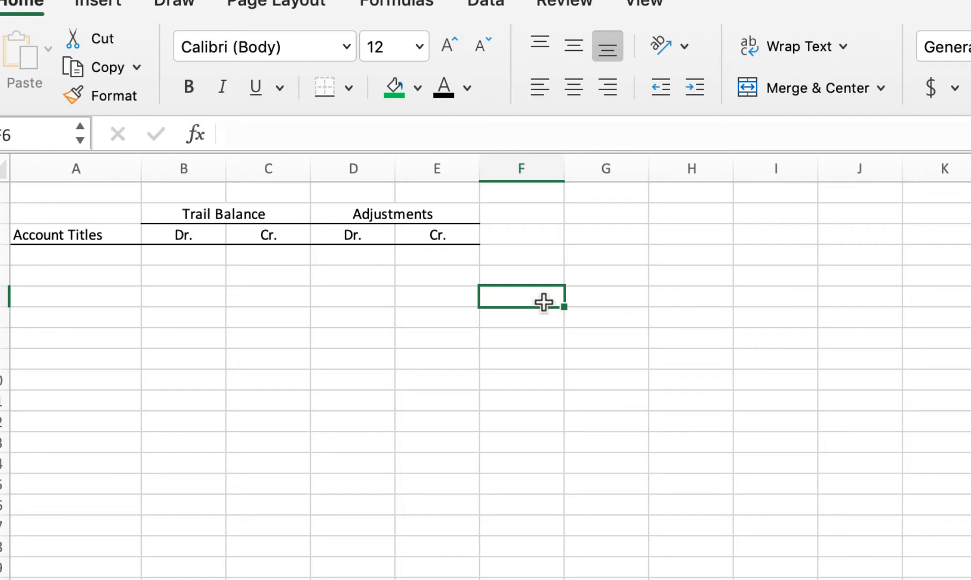
# Merge and center cells F2:G2 and enter the heading "Adjusted Trial Balance" in the merged cell
pyautogui.click(524, 218)
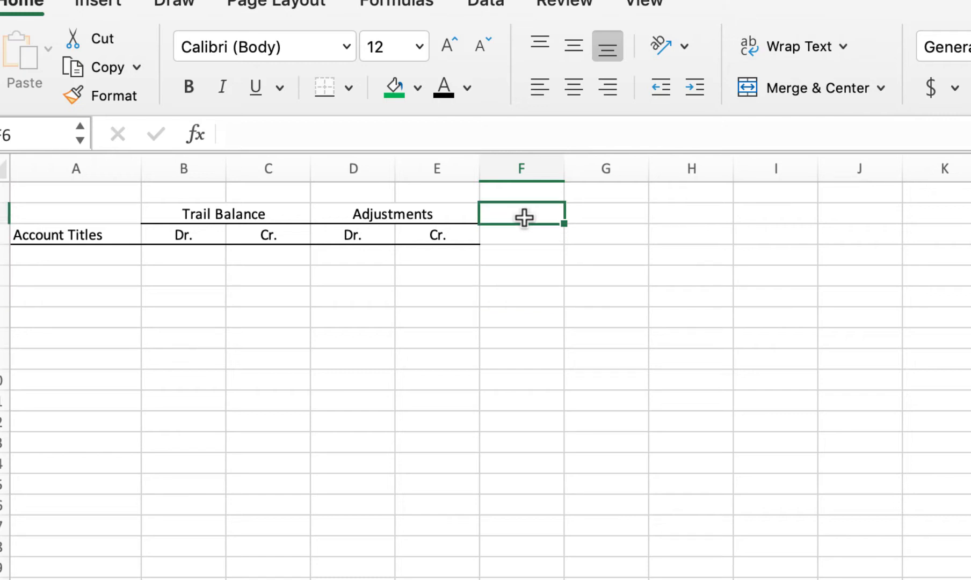
pyautogui.moveTo(524, 217); pyautogui.dragTo(585, 217)
pyautogui.click(793, 85)
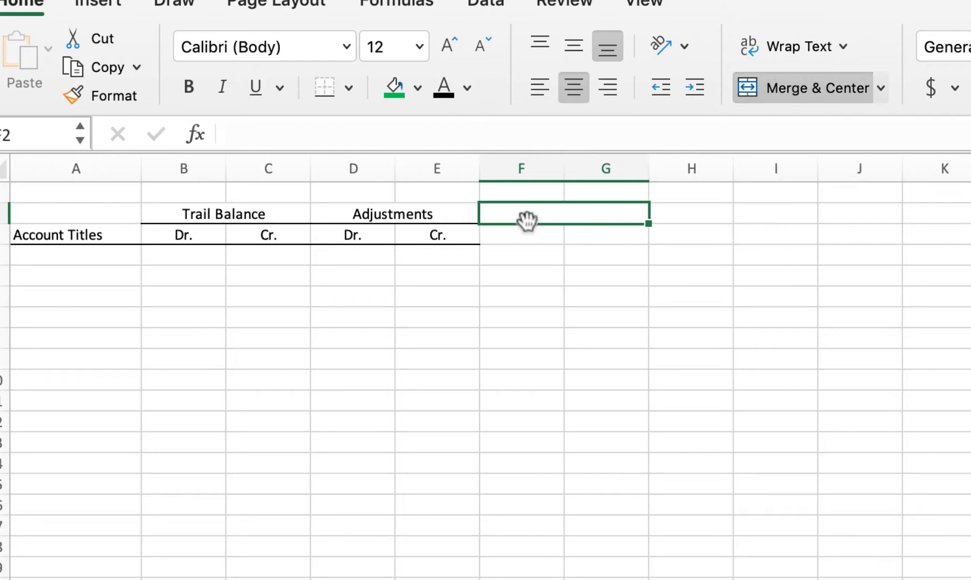
pyautogui.write('Adjuste')
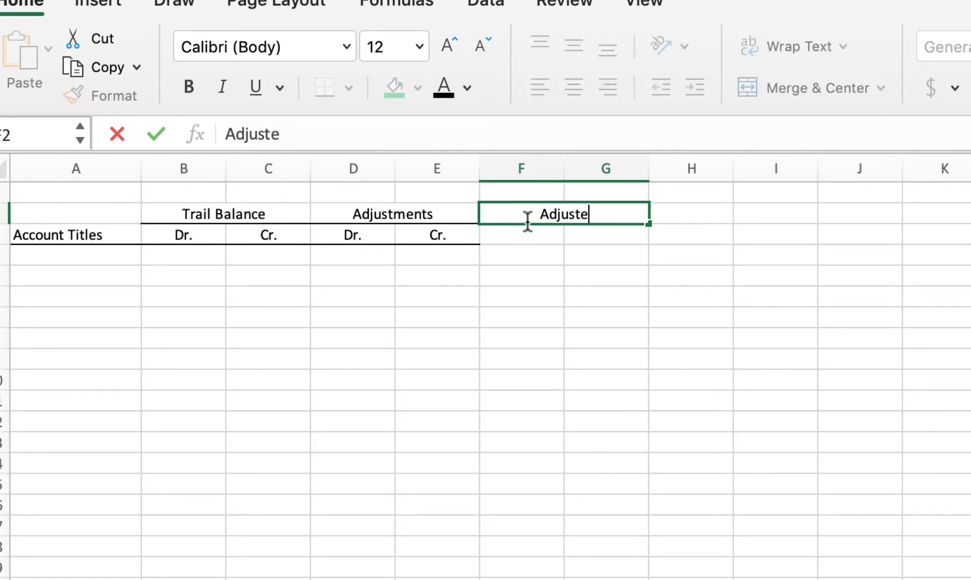
pyautogui.write('d Tr')
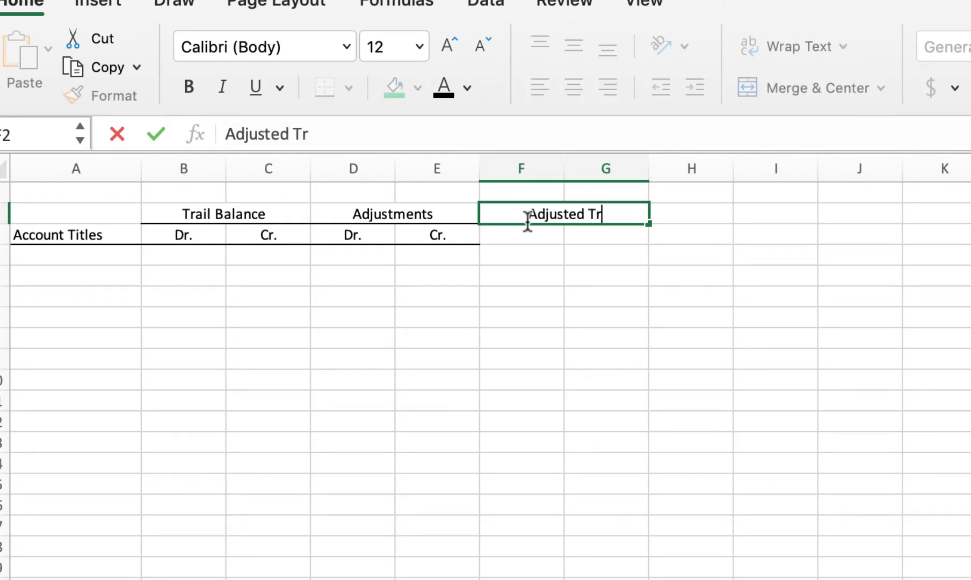
pyautogui.write('ial ')
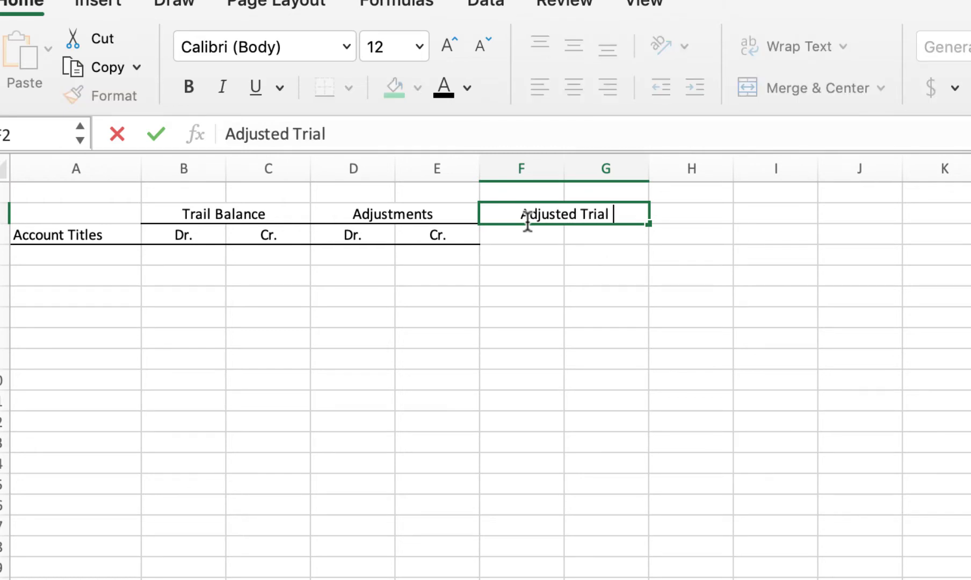
pyautogui.write('Balance')
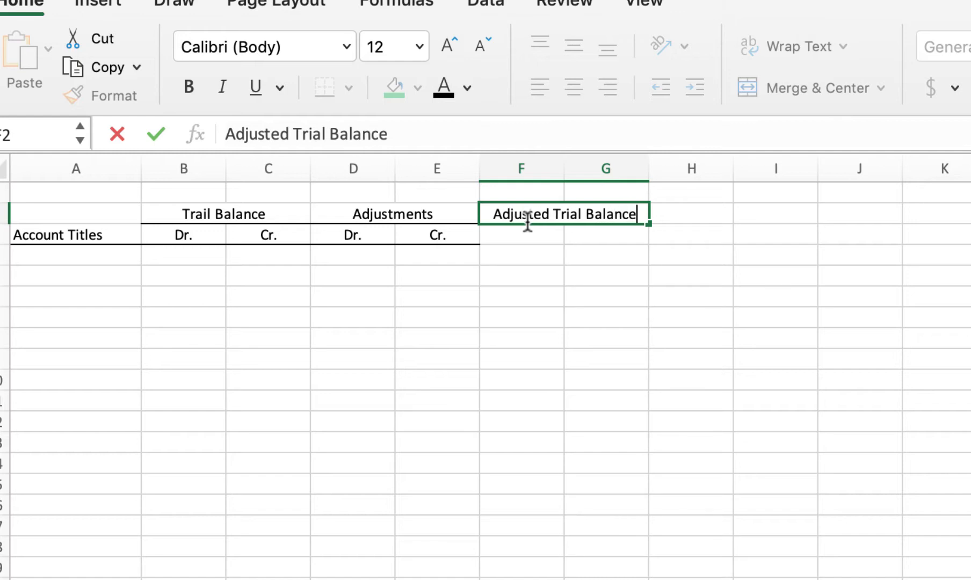
pyautogui.press('Return')
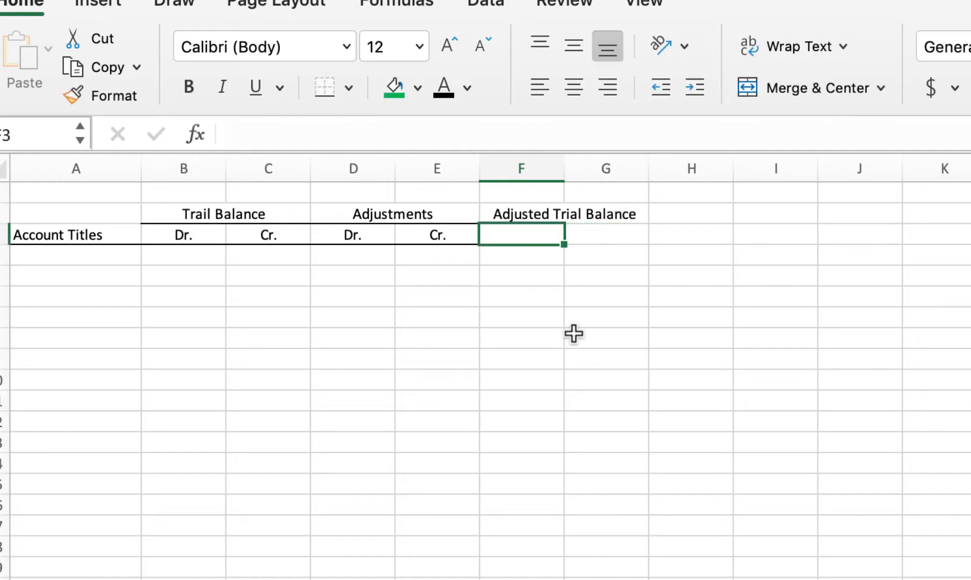
# Enter the subheadings "DR." in F3 and "Cr." in G3 under Adjusted Trial Balance
pyautogui.write('DR.')
pyautogui.press('Tab')
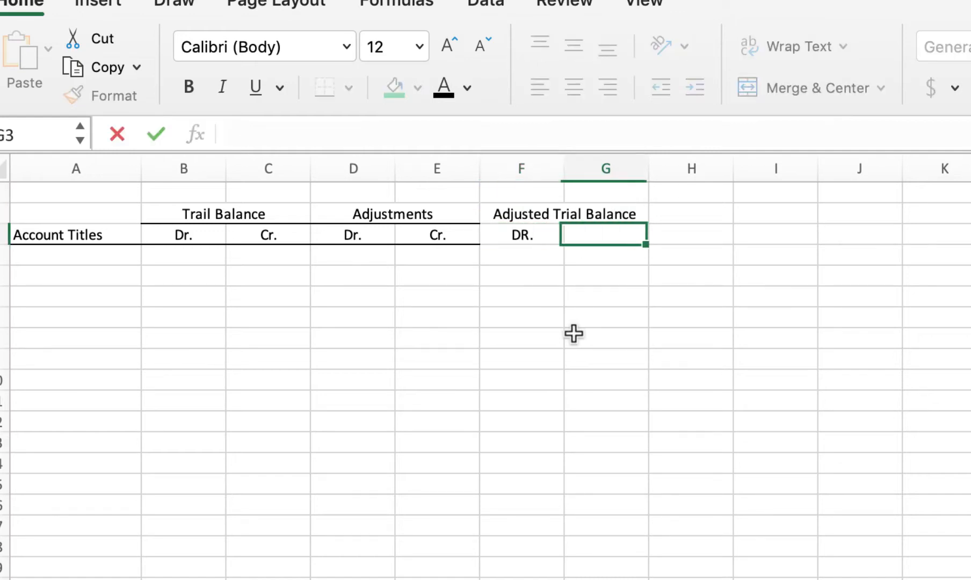
pyautogui.write('Cr.')
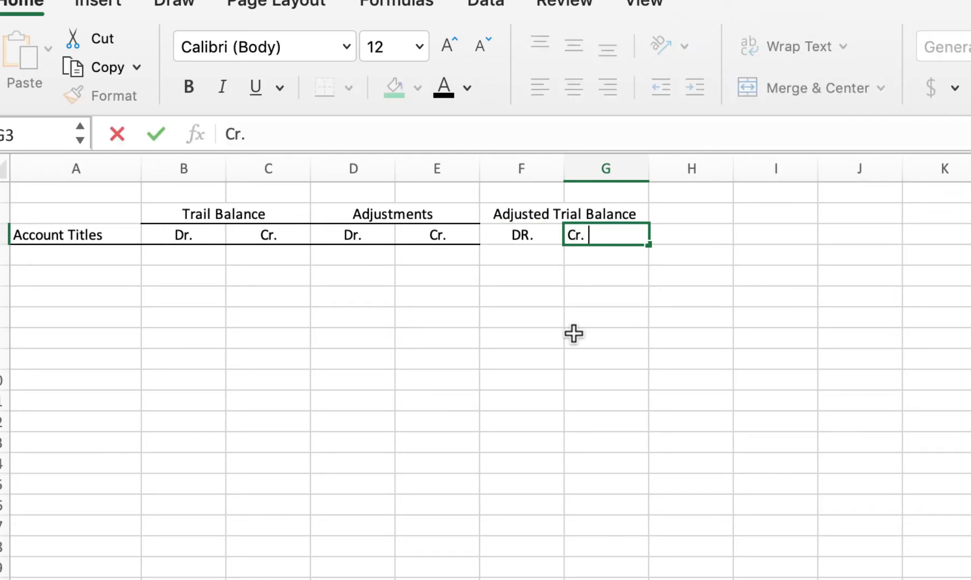
pyautogui.press('Tab')
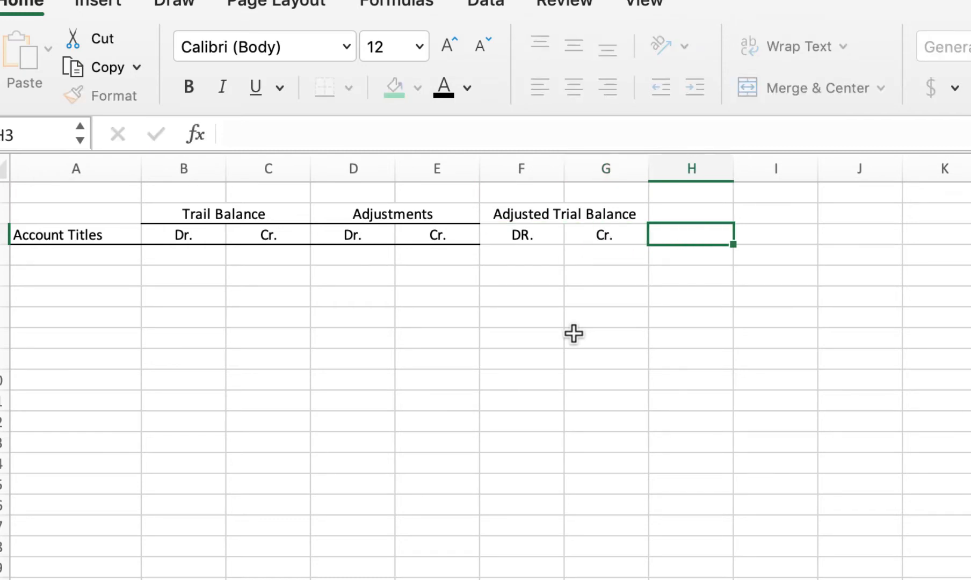
# Center the subheadings in F3:G3 and add bottom borders to them and the Adjusted Trial Balance heading
pyautogui.click(539, 232)
pyautogui.moveTo(540, 232); pyautogui.dragTo(570, 233)
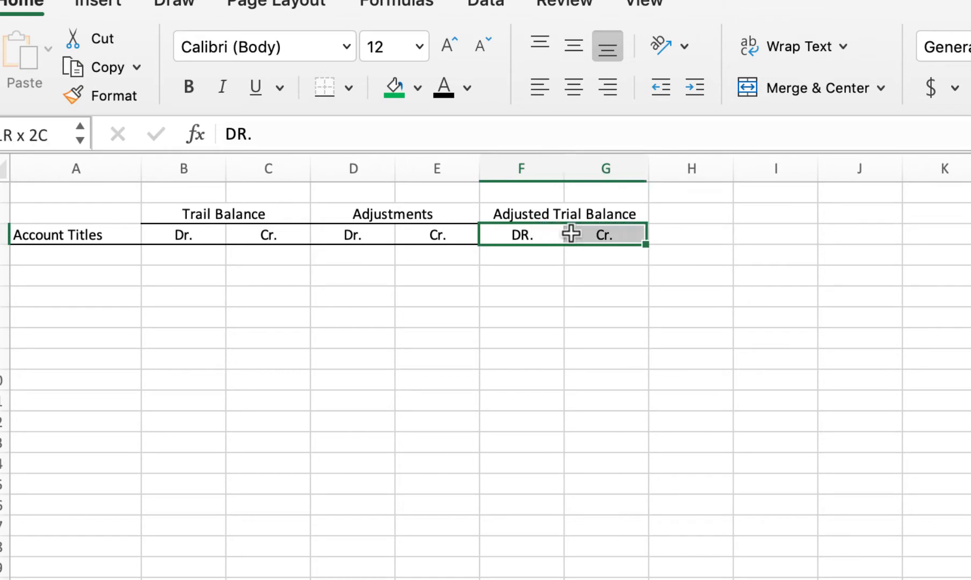
pyautogui.press('super+e')
pyautogui.click(325, 91)
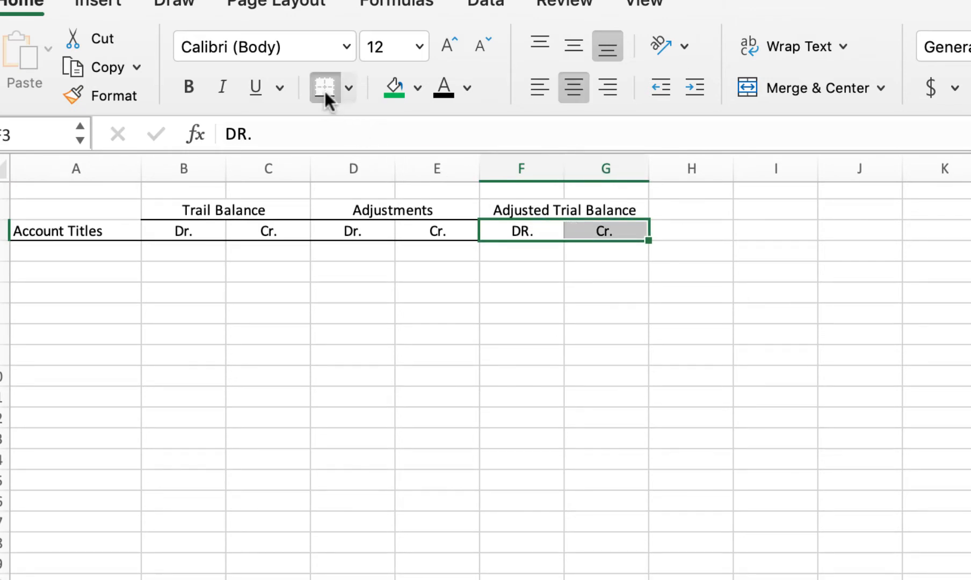
pyautogui.click(527, 208)
pyautogui.click(321, 84)
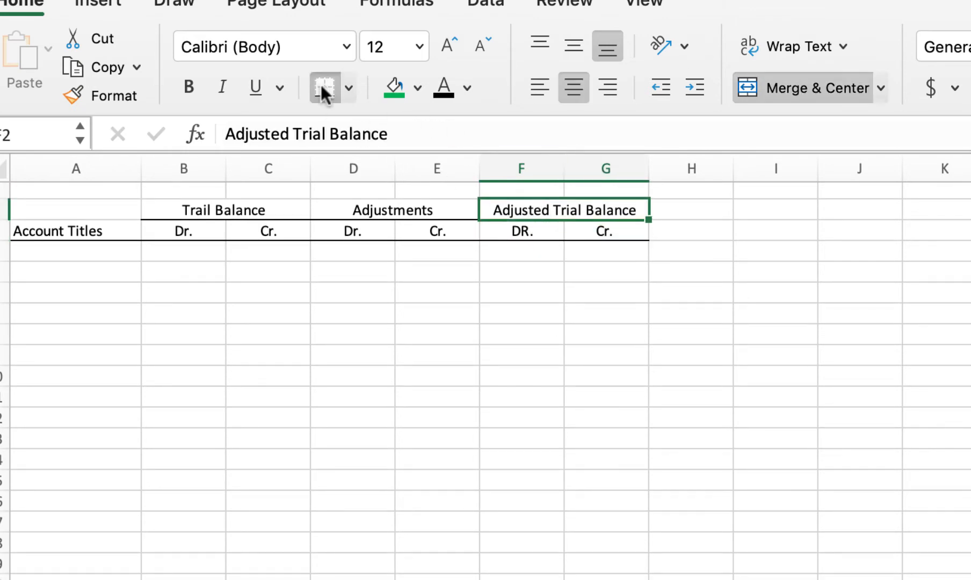
pyautogui.click(565, 337)
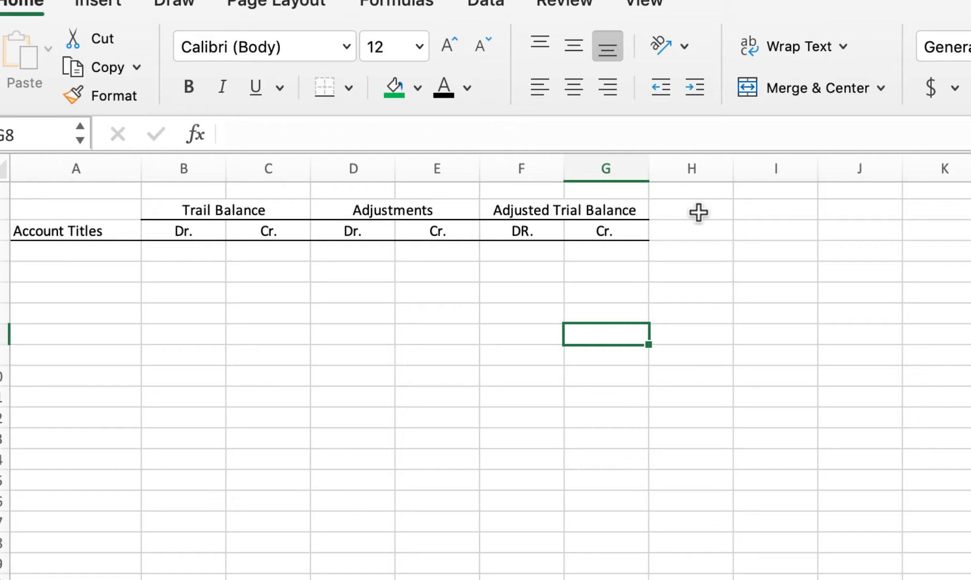
# Merge and center cells H2:I2 and enter the heading "Income Statement" in the merged cell
pyautogui.click(696, 230)
pyautogui.moveTo(696, 210); pyautogui.dragTo(744, 210)
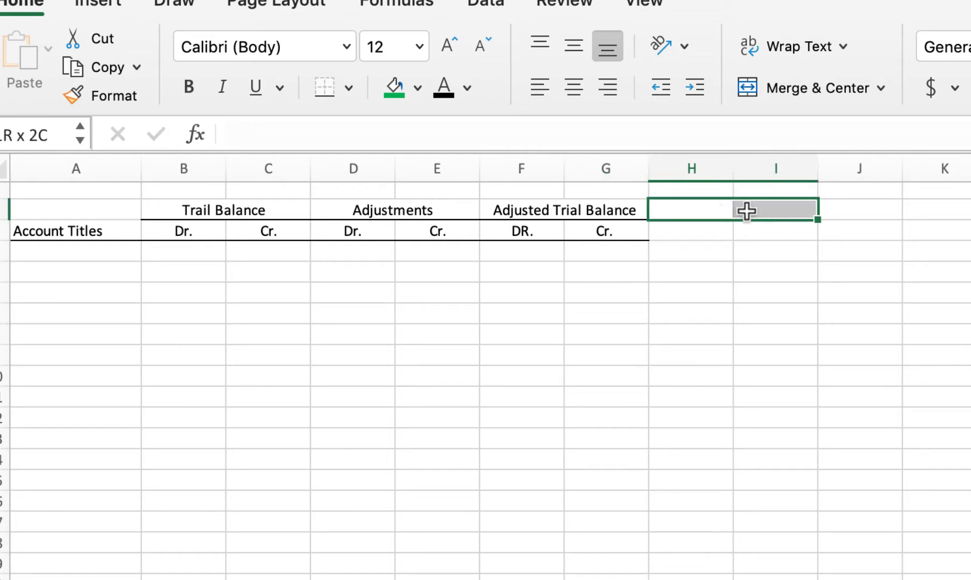
pyautogui.scroll(-1, 736, 198)
pyautogui.click(800, 92)
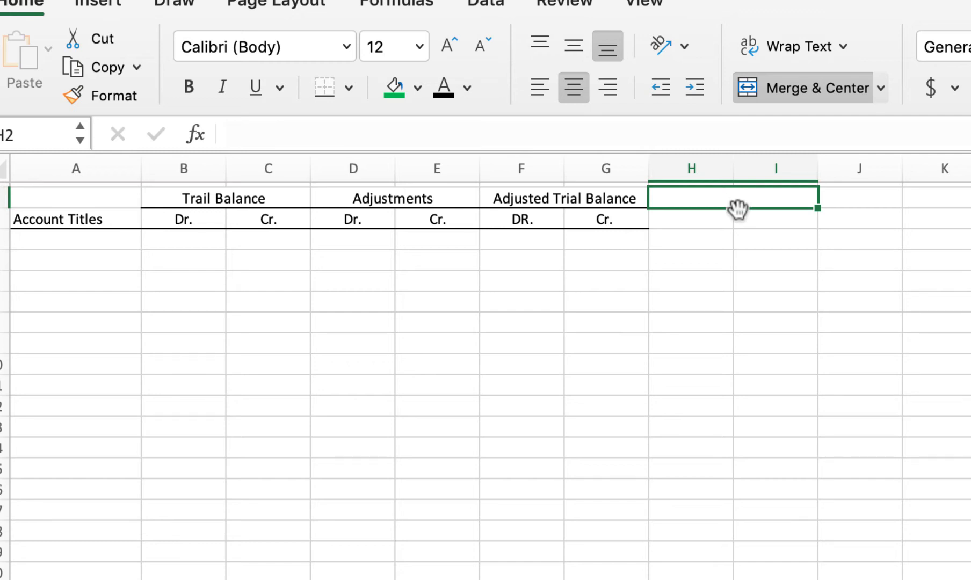
pyautogui.scroll(1, 737, 206)
pyautogui.write('Inc')
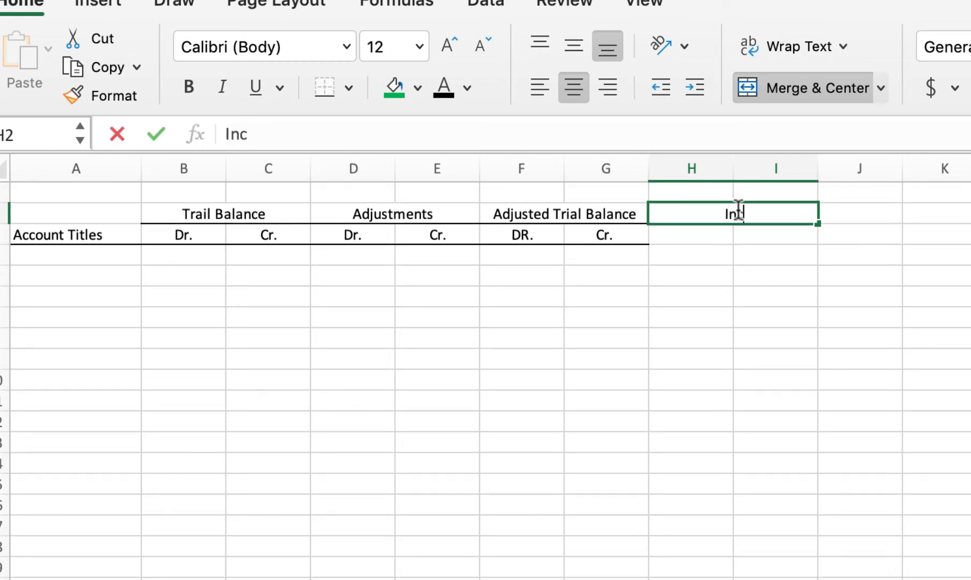
pyautogui.write('ome Statement')
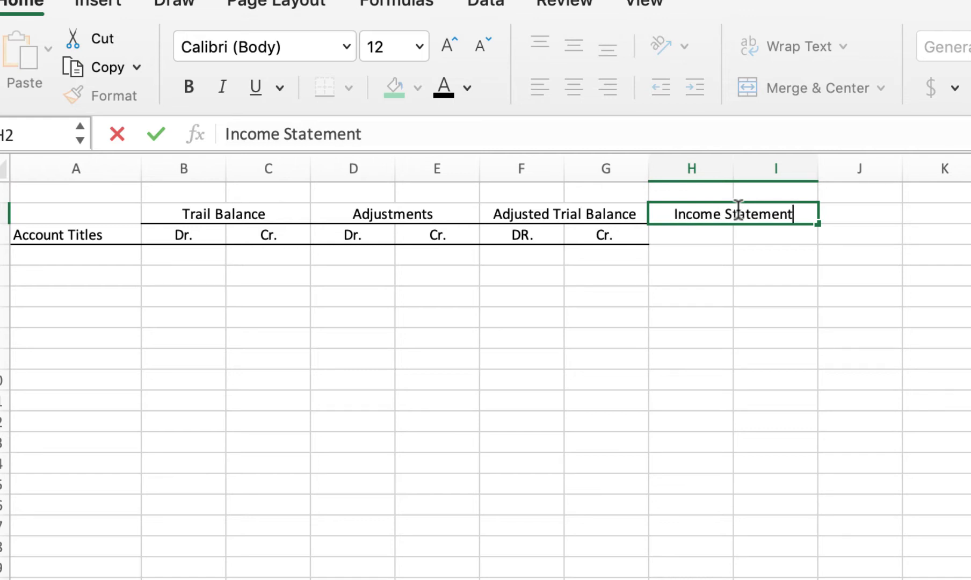
# Enter the subheadings "Dr." in H3 and "Cr." in I3 under Income Statement
pyautogui.click(694, 237)
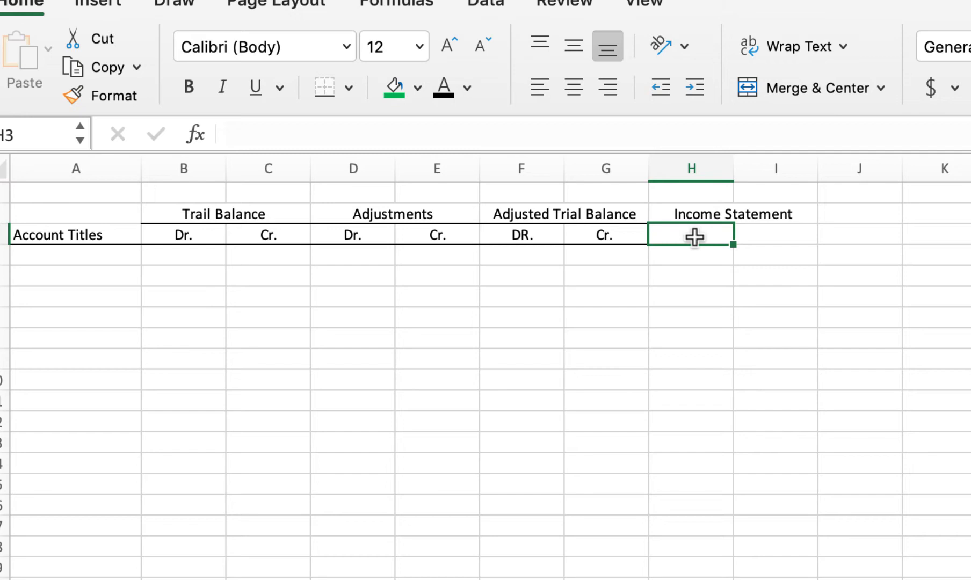
pyautogui.write('Dr.')
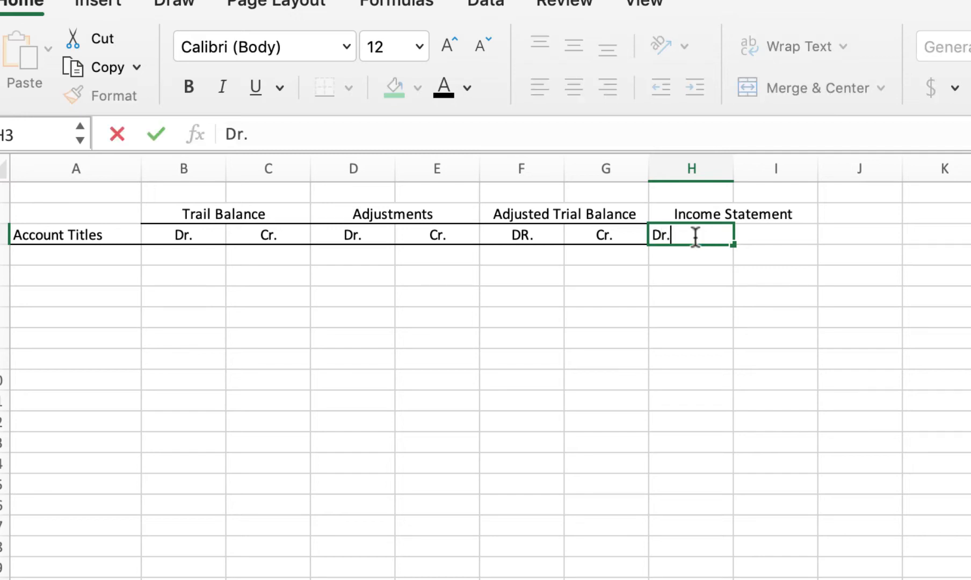
pyautogui.press('Tab')
pyautogui.write('Cr.')
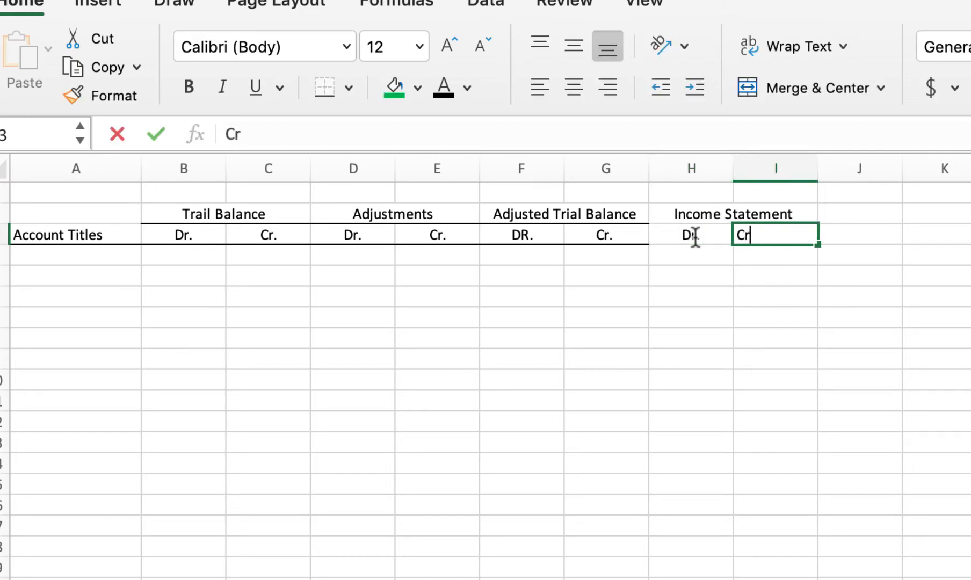
pyautogui.press('Tab')
pyautogui.hscroll(2, 694, 237)
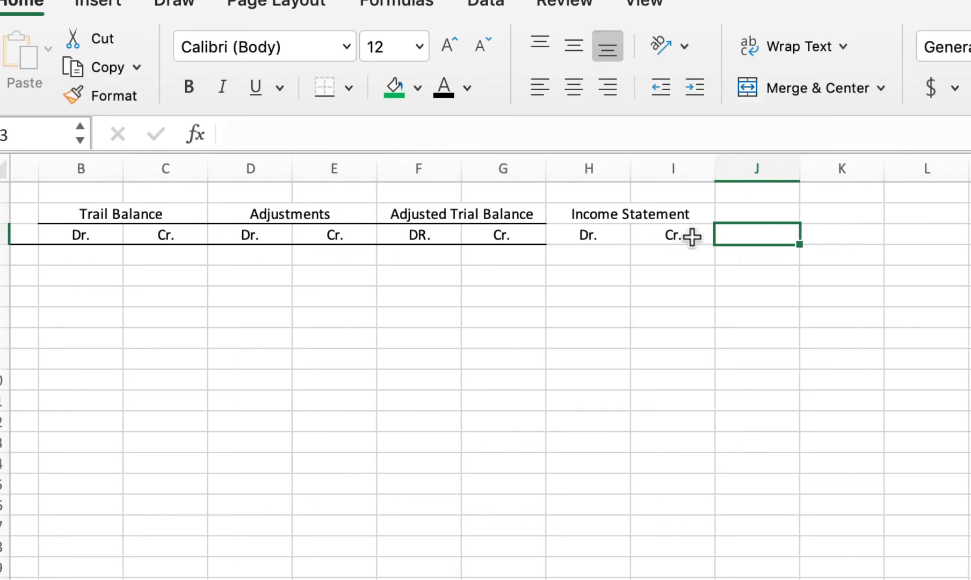
# Add bottom borders to the Income Statement heading and to its Dr. and Cr. subheadings in H3:I3
pyautogui.click(596, 216)
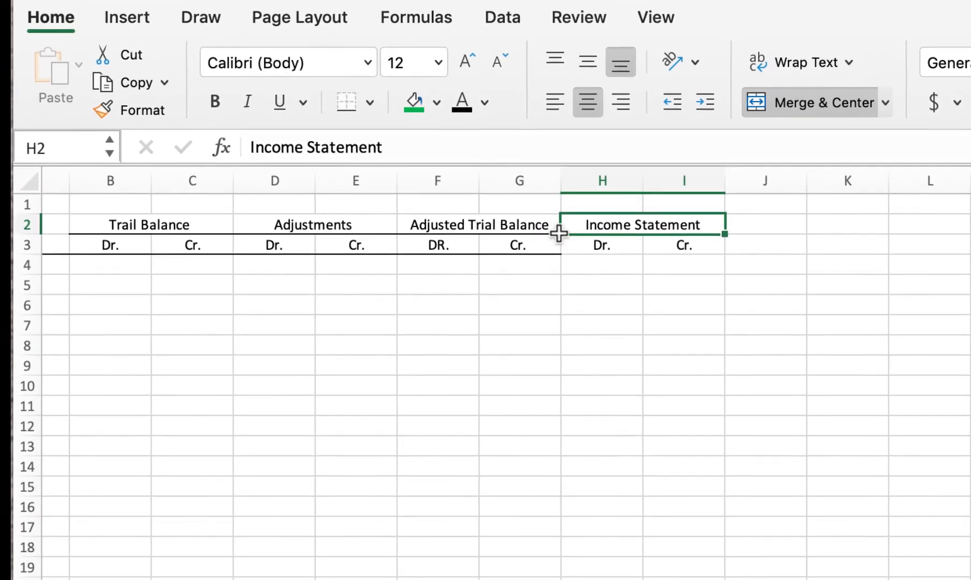
pyautogui.moveTo(586, 243); pyautogui.dragTo(679, 243)
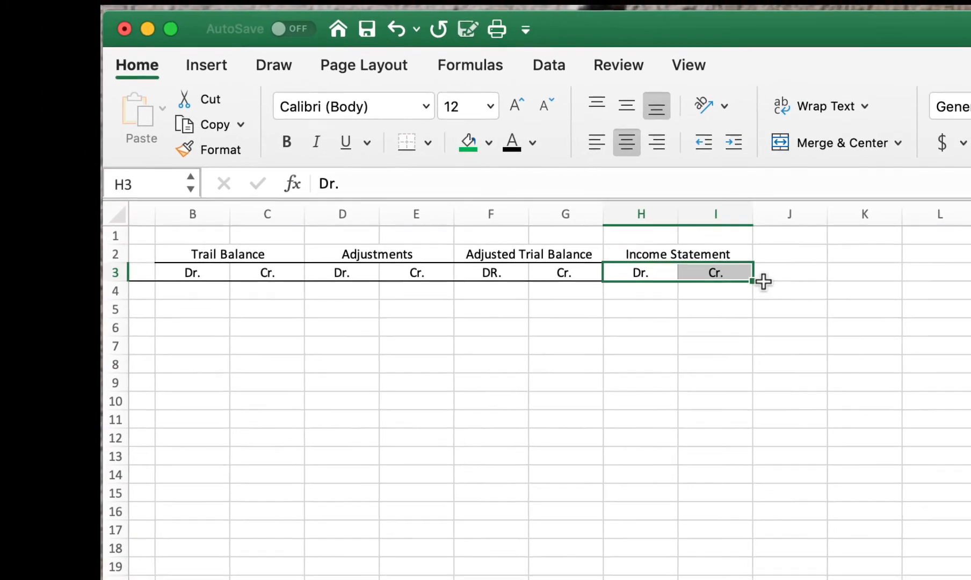
pyautogui.hscroll(-3, 763, 273)
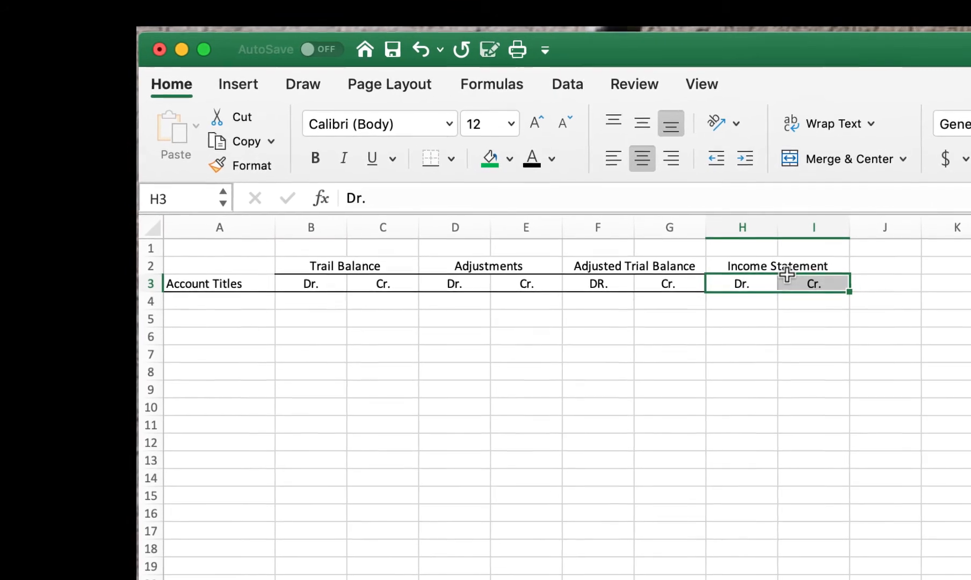
# Merge and center cells J2:K2 and enter the heading "Balance Sheet" in the merged cell
pyautogui.moveTo(881, 276); pyautogui.dragTo(932, 277)
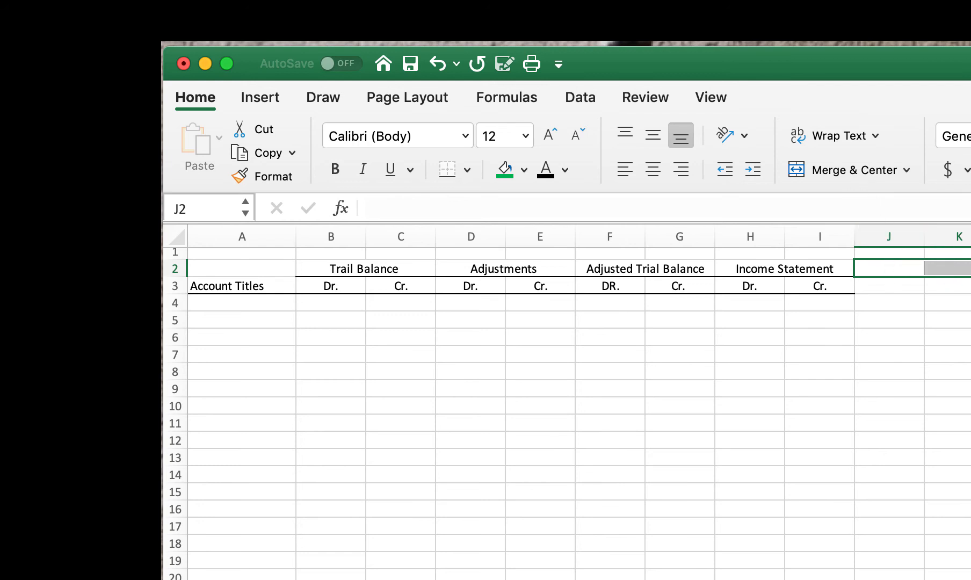
pyautogui.click(856, 167)
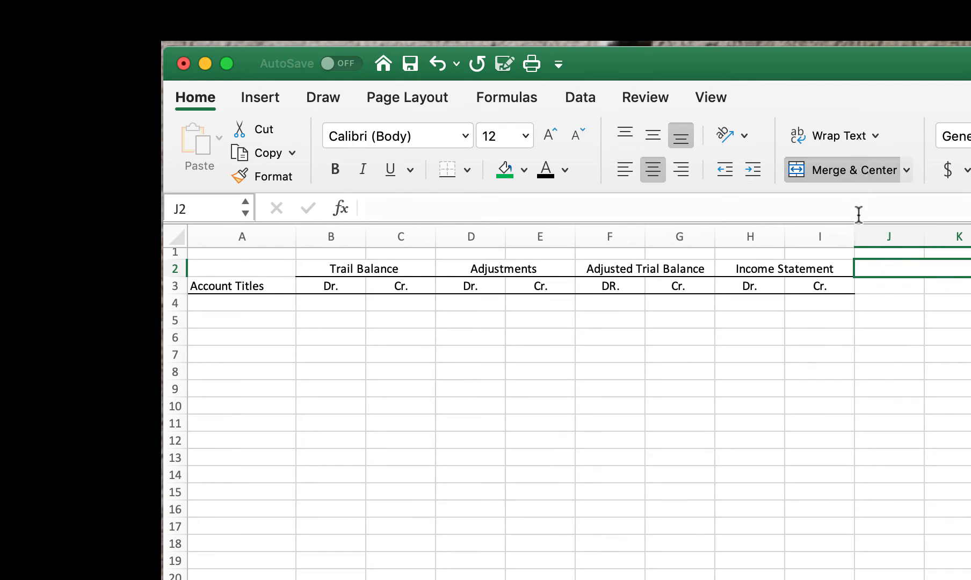
pyautogui.write('Balan')
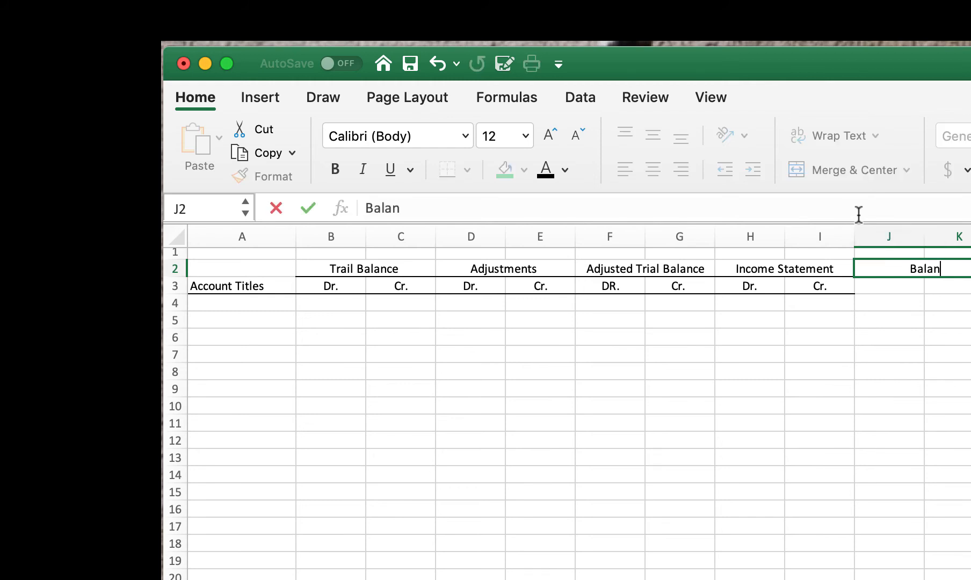
pyautogui.write('ce Sheet')
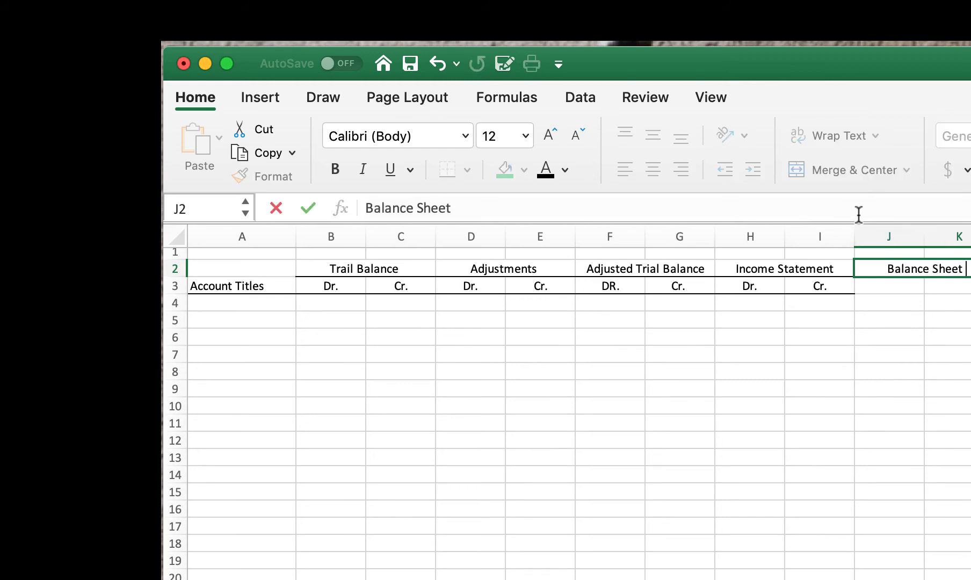
pyautogui.press('Return')
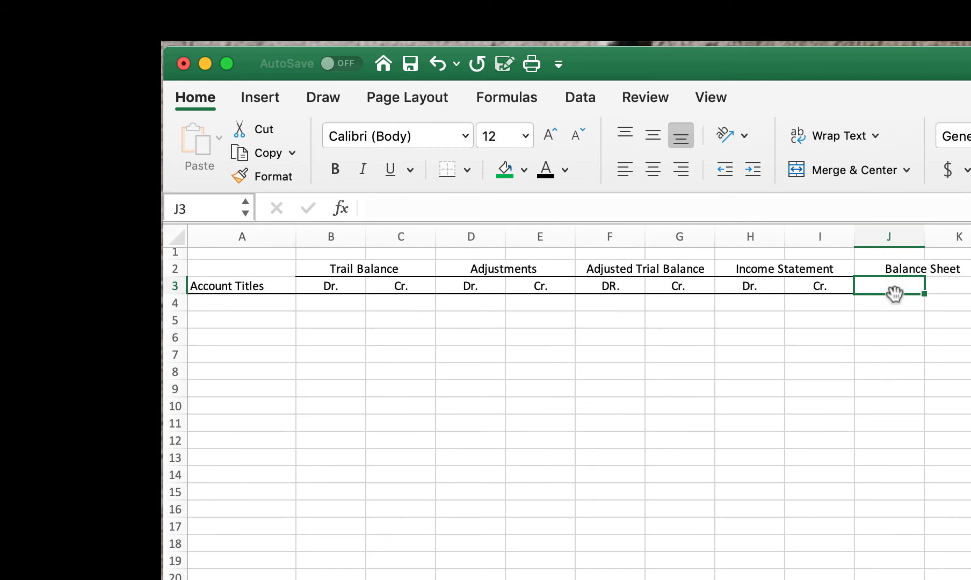
# Enter the subheadings "Dr." in J3 and "Cr." in K3 under Balance Sheet
pyautogui.write('Dr.')
pyautogui.press('Tab')
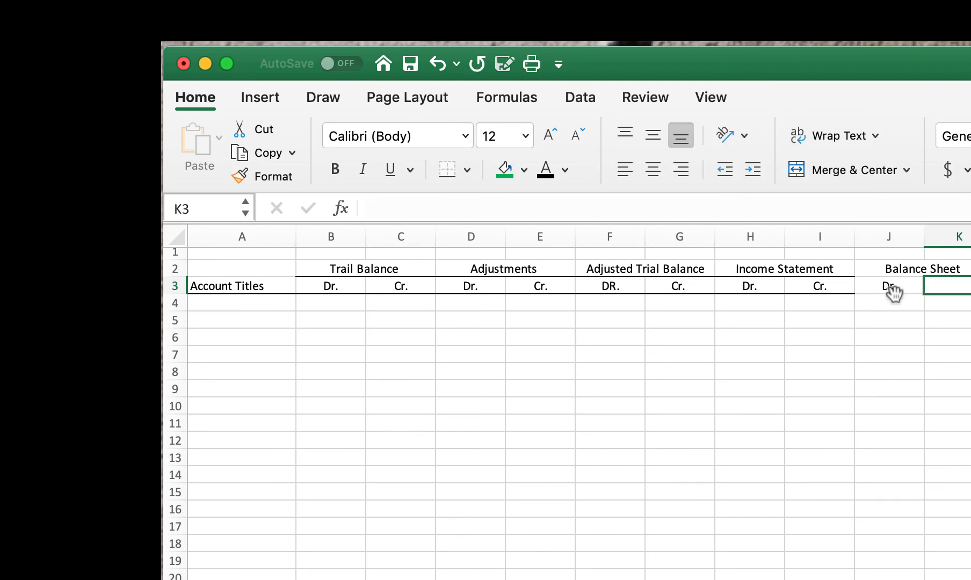
pyautogui.write('Cr')
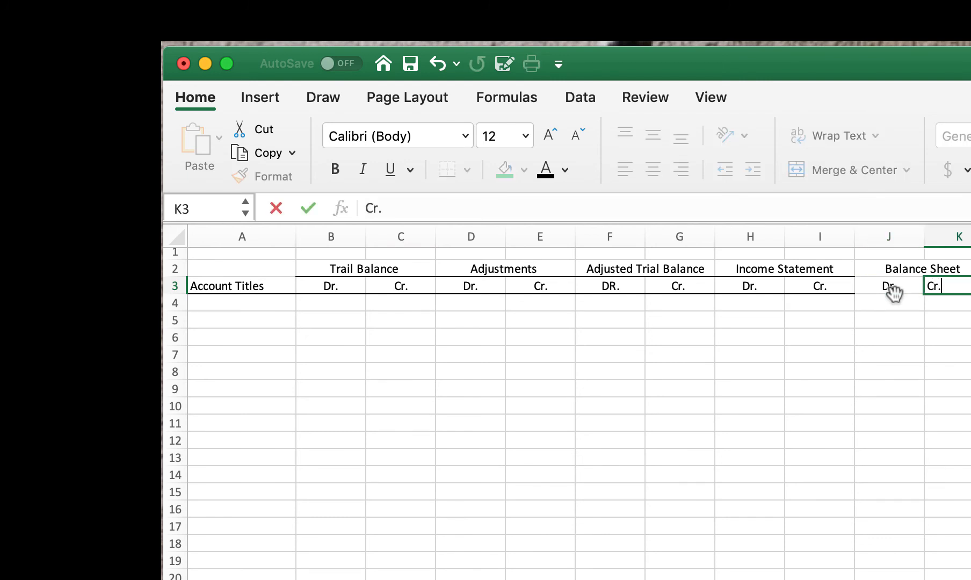
pyautogui.write('.')
pyautogui.press('Tab')
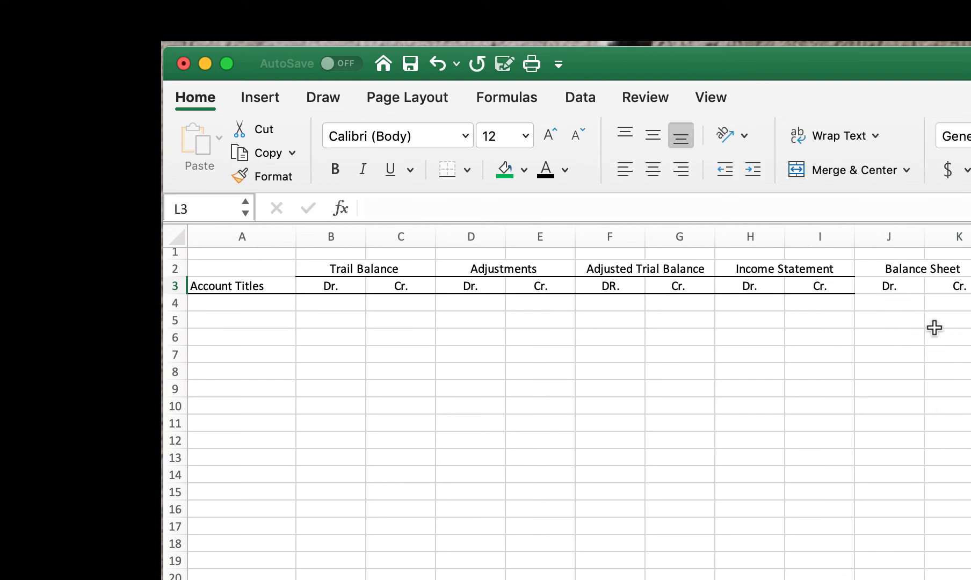
# Center the Dr. and Cr. subheadings in J3:K3 and add bottom borders to them and the Balance Sheet heading
pyautogui.moveTo(891, 290); pyautogui.dragTo(932, 290)
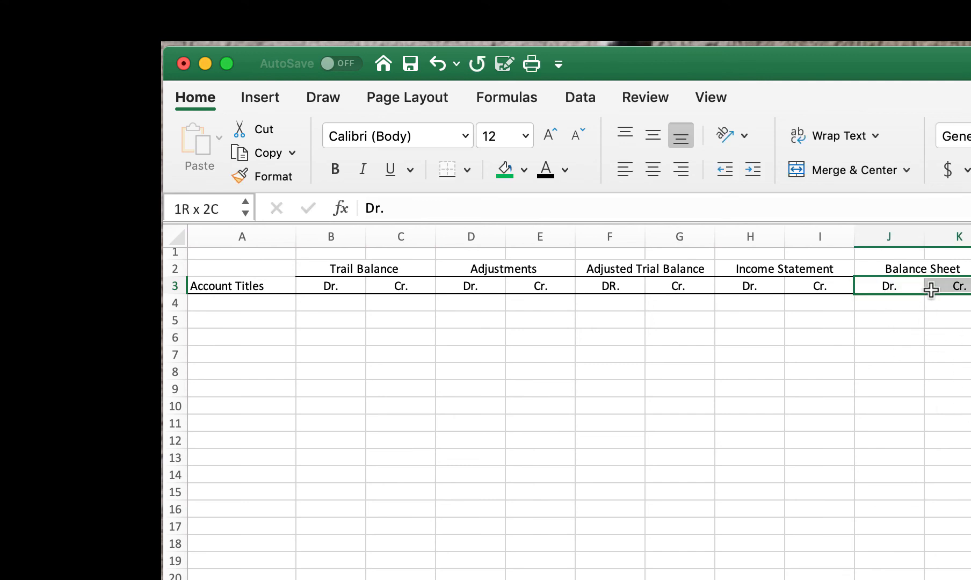
pyautogui.click(653, 169)
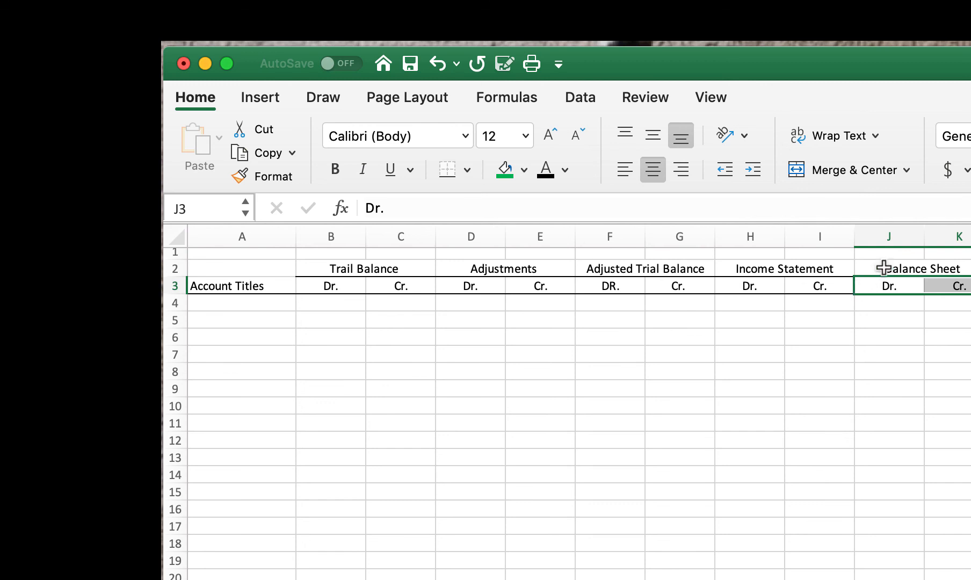
pyautogui.click(884, 268)
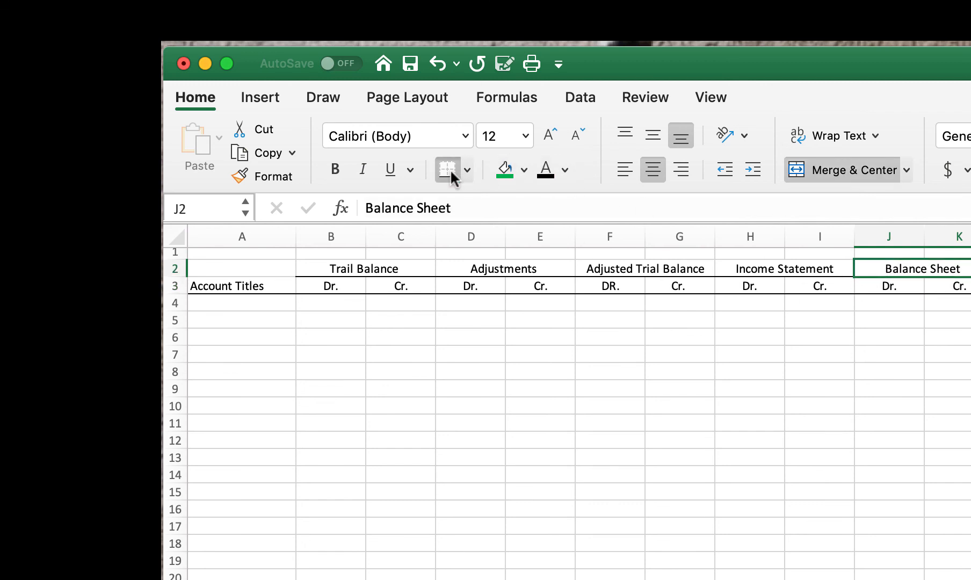
pyautogui.click(648, 503)
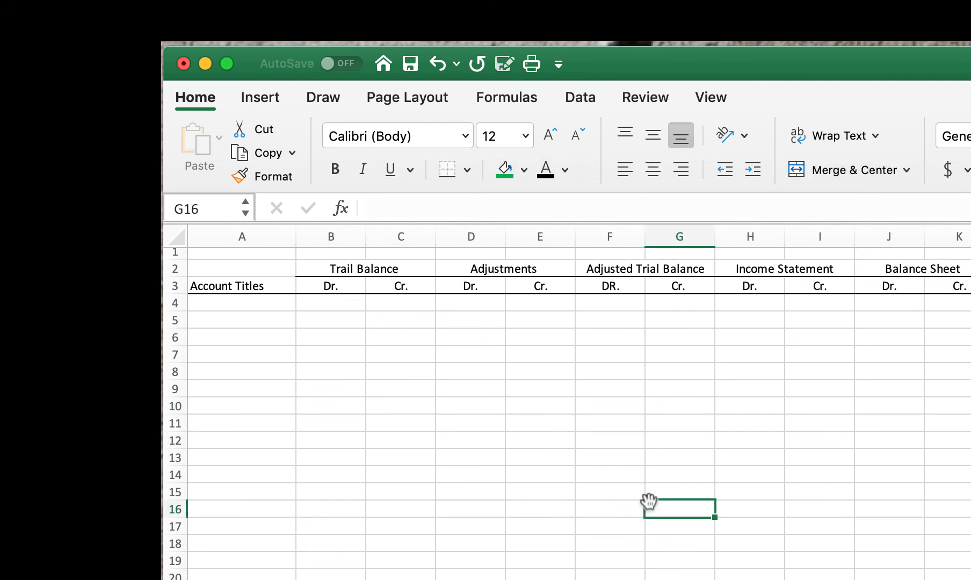